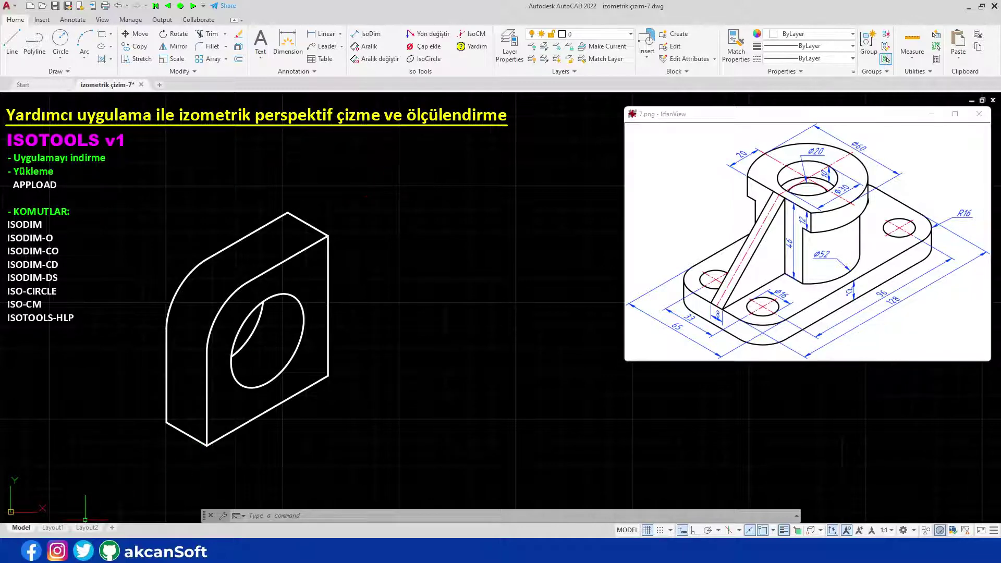
Switch to the browser showing the ISOTOOLS v1 article, check its web address and minimise the floating 7.png reference image.
left_click(80, 547)
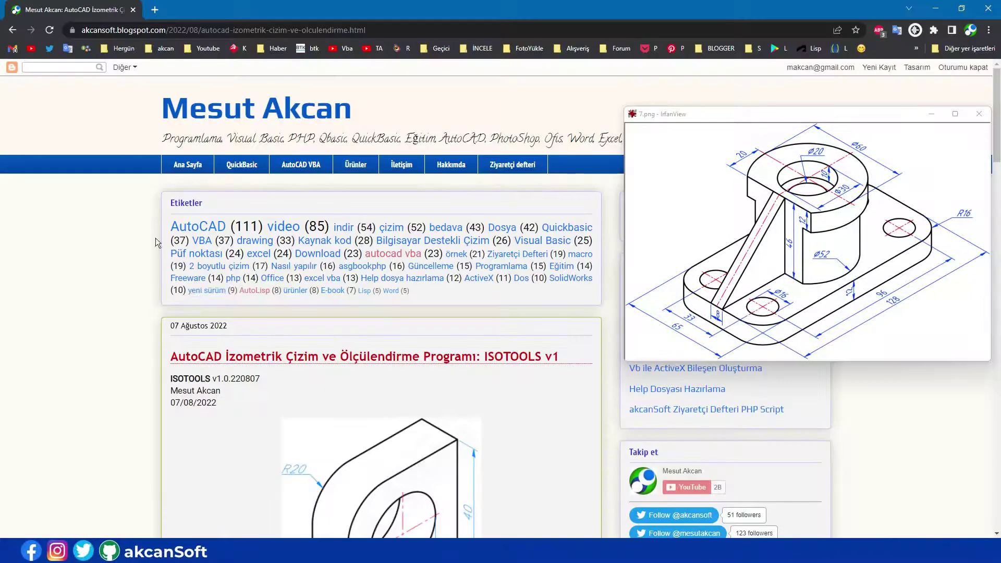
left_click(377, 30)
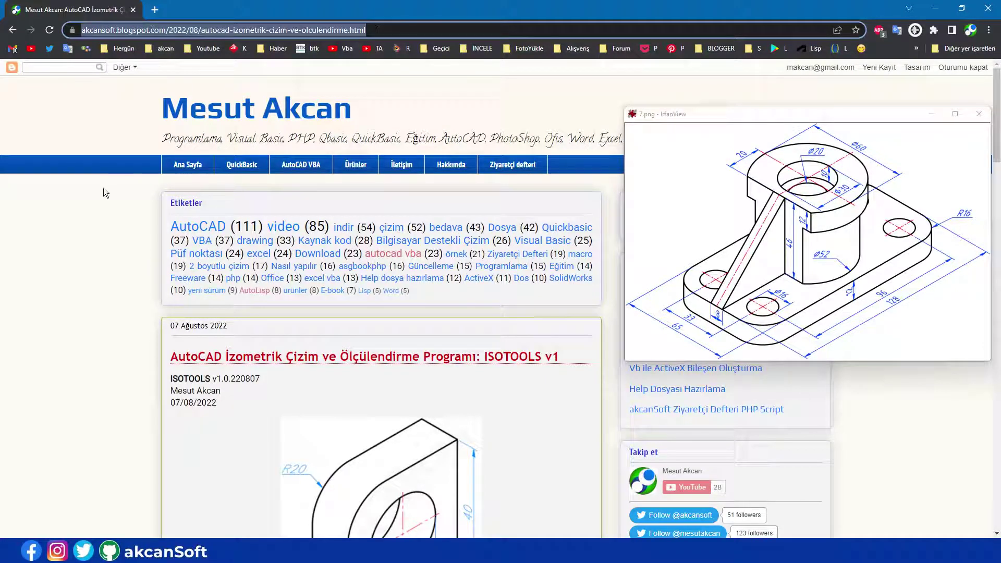
left_click(103, 228)
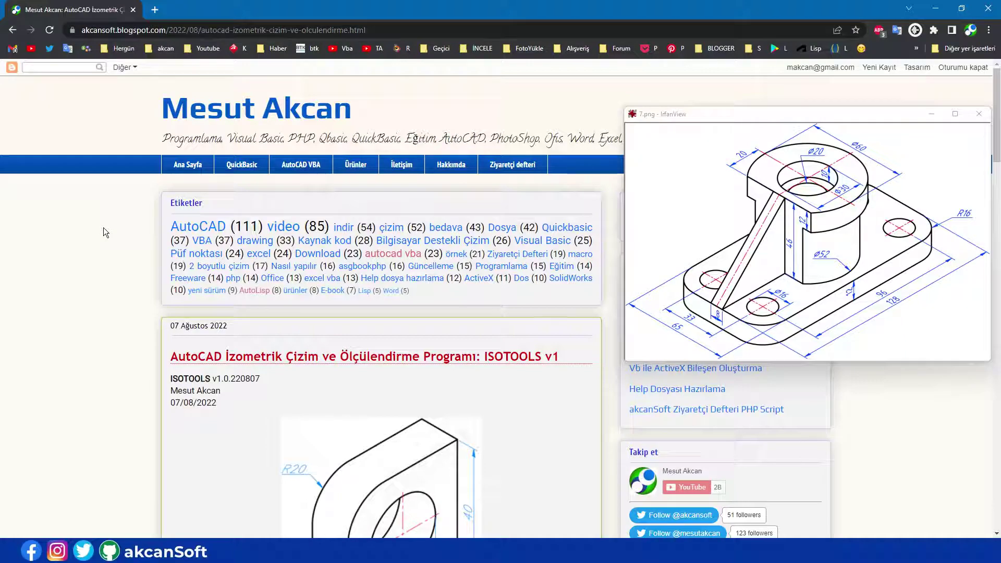
left_click(925, 114)
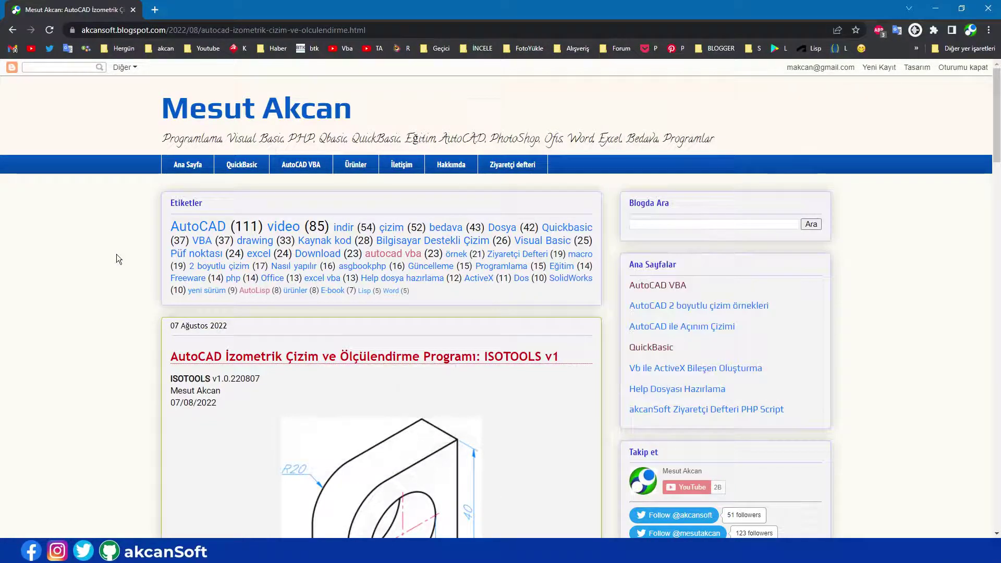
Read the article's download section and its instructions for installing, permanently loading and removing ISOTOOLS.
scroll(123, 265, "down", 15)
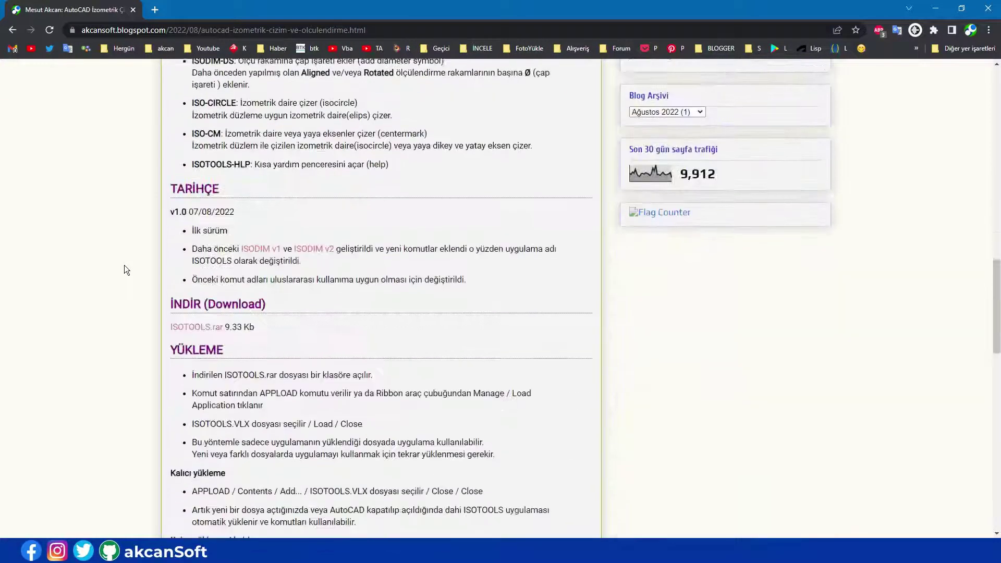
scroll(124, 265, "down", 12)
scroll(124, 265, "up", 1)
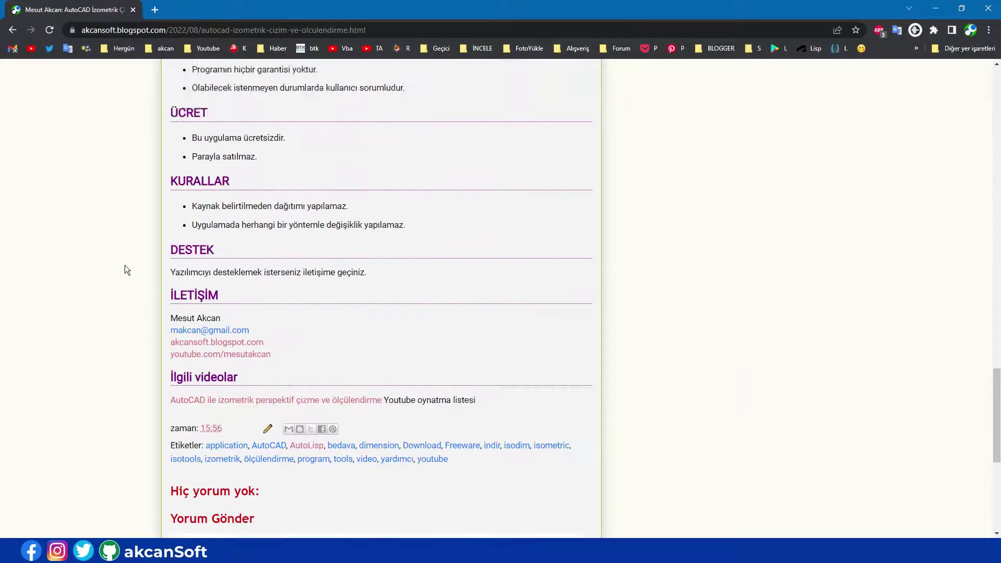
scroll(124, 265, "up", 11)
scroll(117, 346, "down", 4)
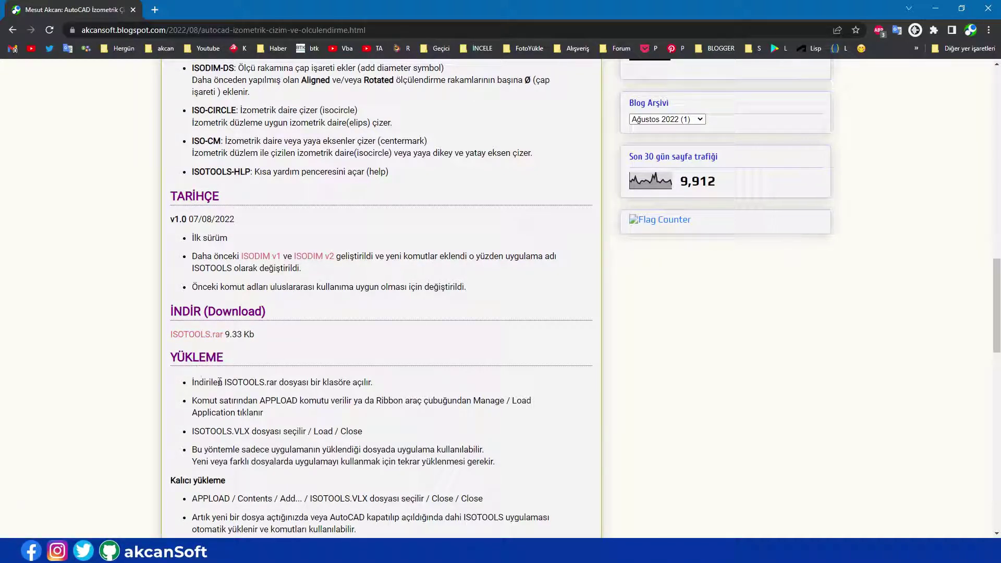
left_click_drag(193, 384, 385, 392)
left_click(348, 361)
scroll(302, 378, "down", 2)
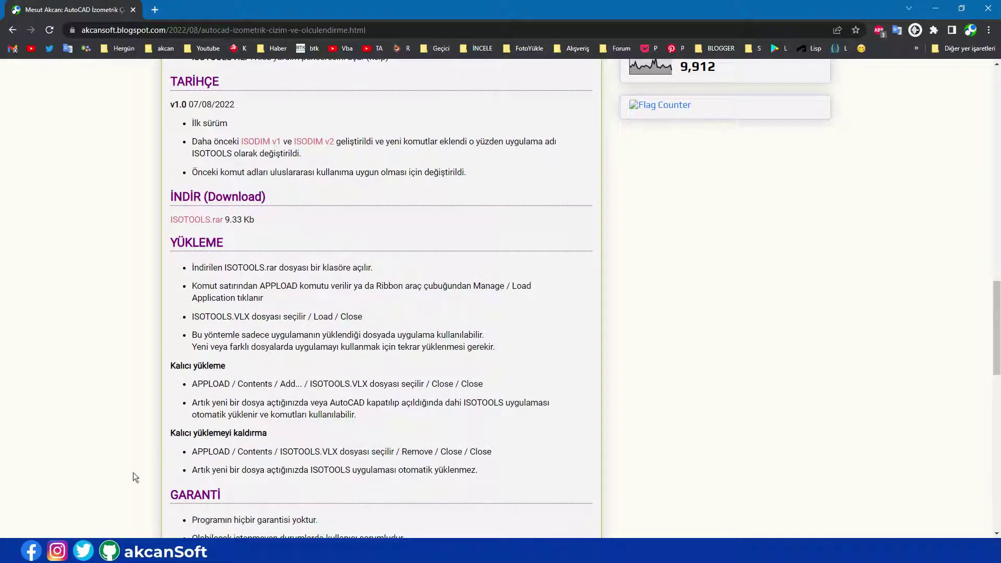
Switch to AutoCAD, load ISOTOOLS.VLX with APPLOAD, allowing it to load once, and find it among the loaded applications.
left_click(88, 550)
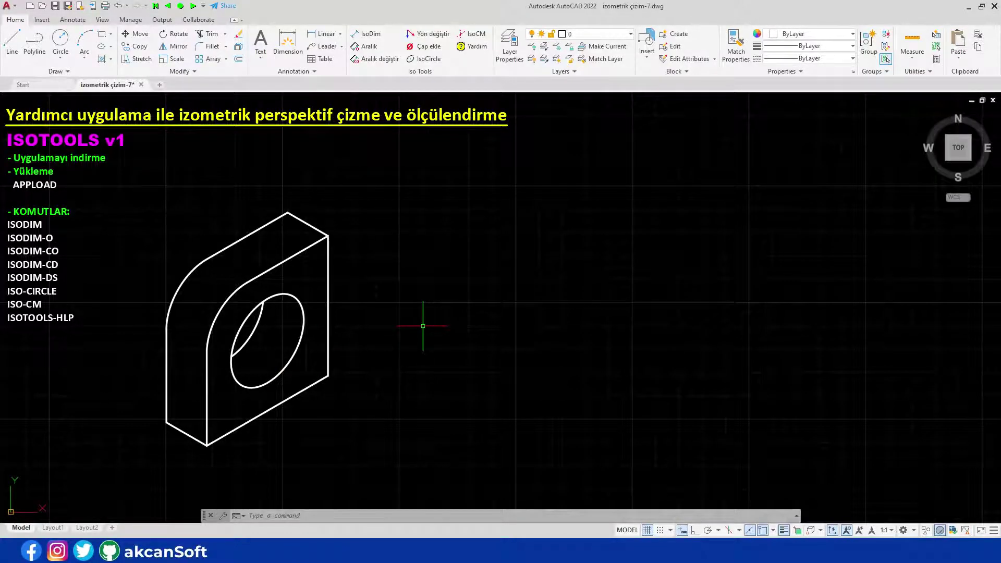
type("AP")
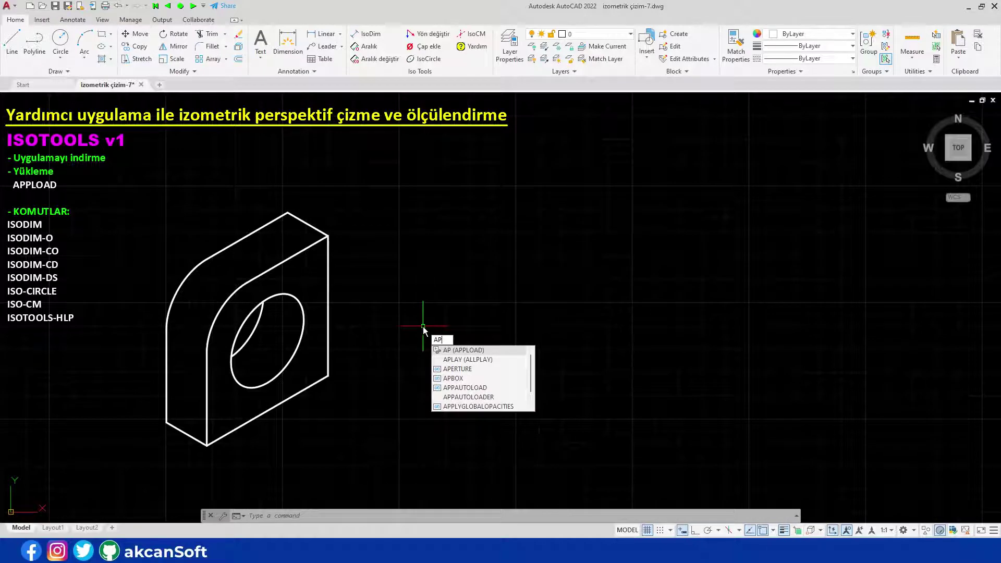
key("Return")
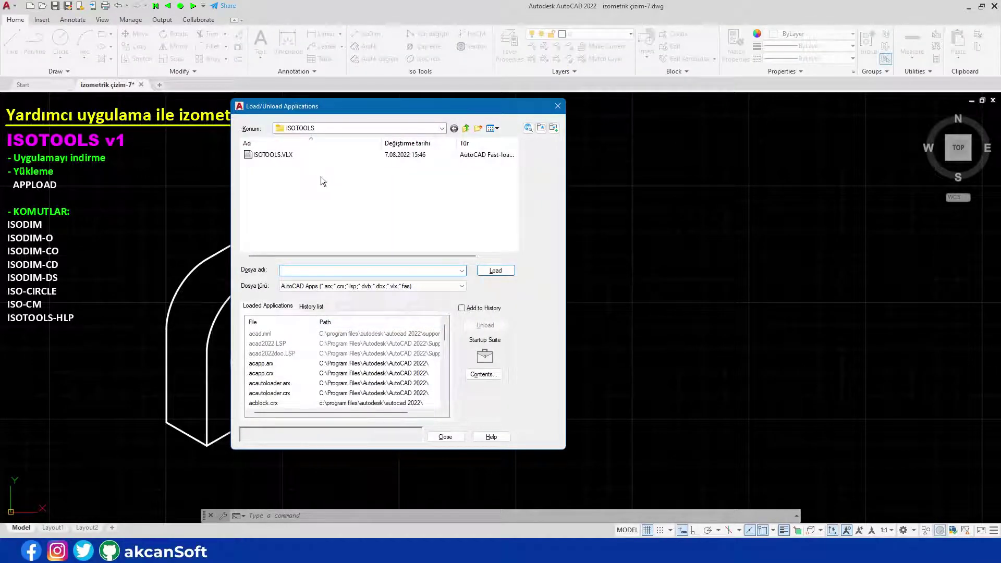
left_click(270, 155)
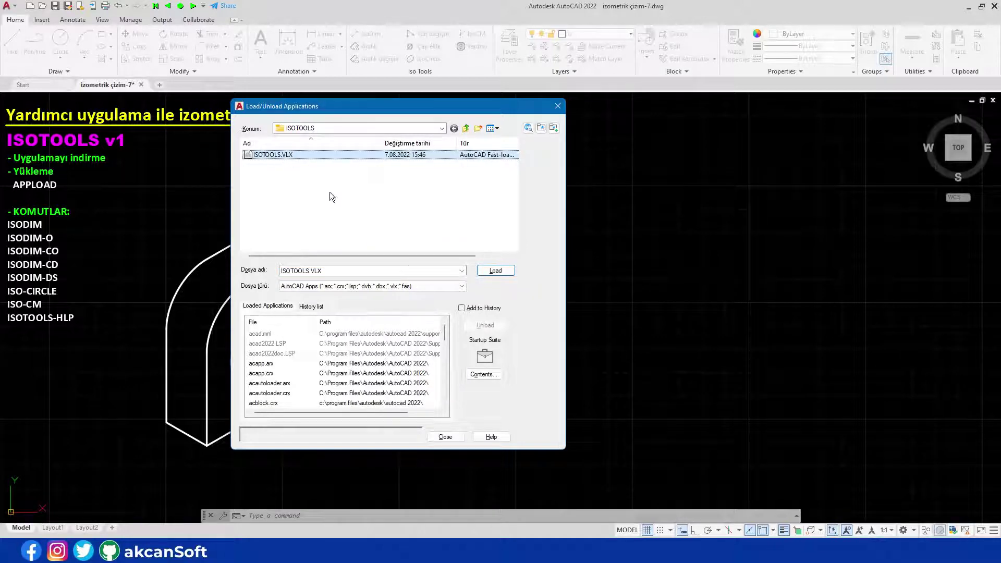
left_click(495, 271)
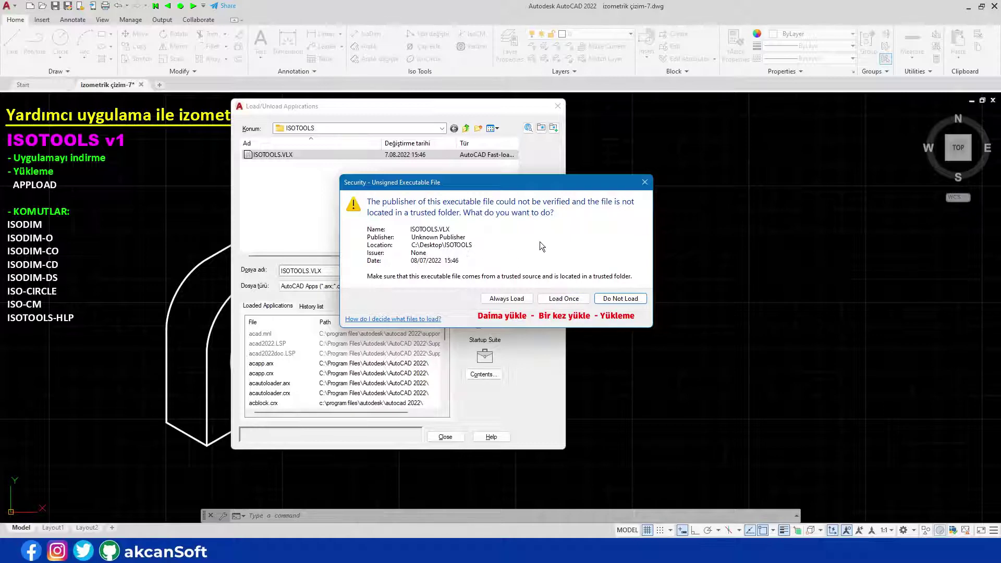
left_click(564, 300)
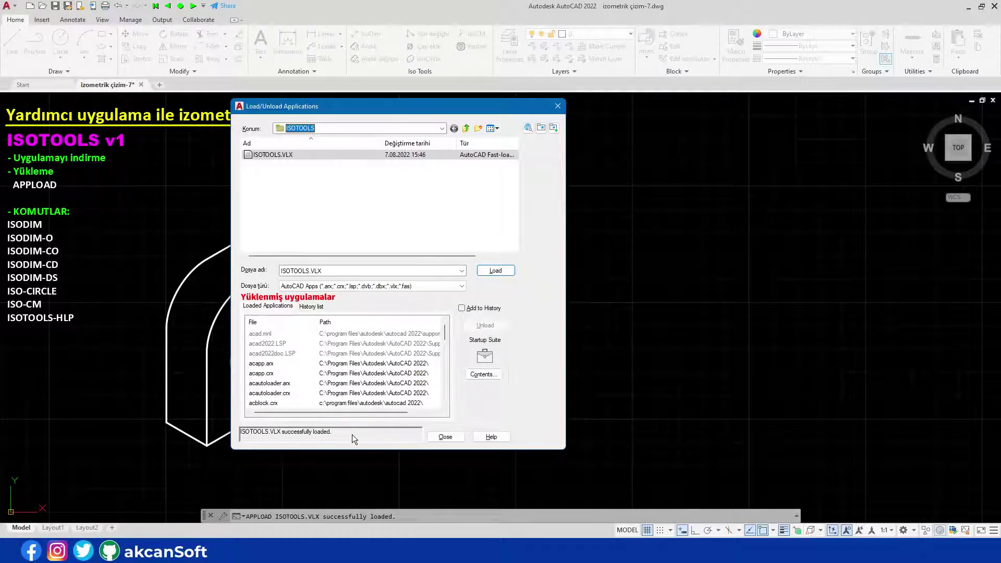
left_click_drag(447, 330, 444, 404)
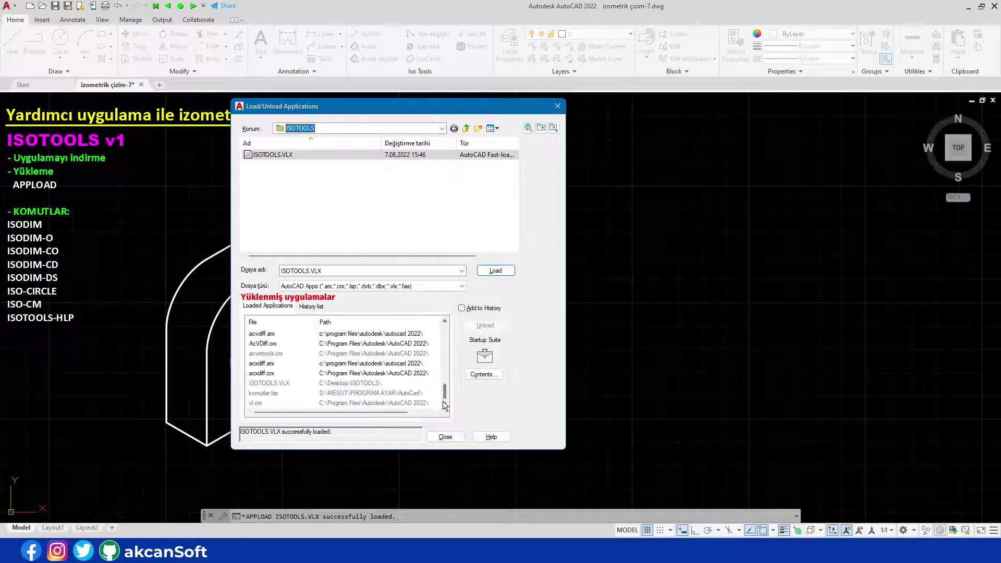
left_click(271, 385)
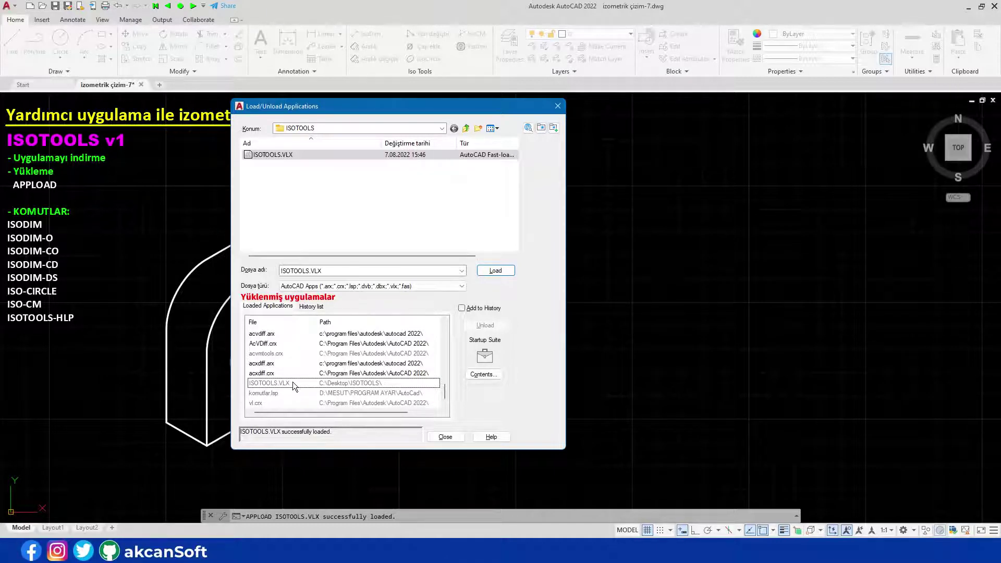
Add ISOTOOLS.VLX to the Startup Suite, check the suite's contents, and close the application loader and the ISOTOOLS help message.
left_click_drag(272, 154, 485, 359)
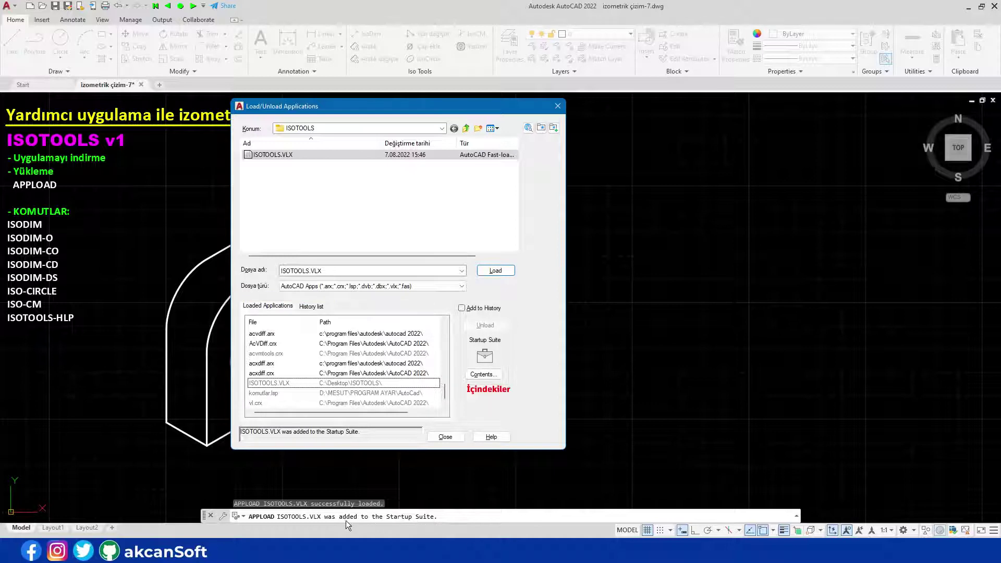
left_click(483, 374)
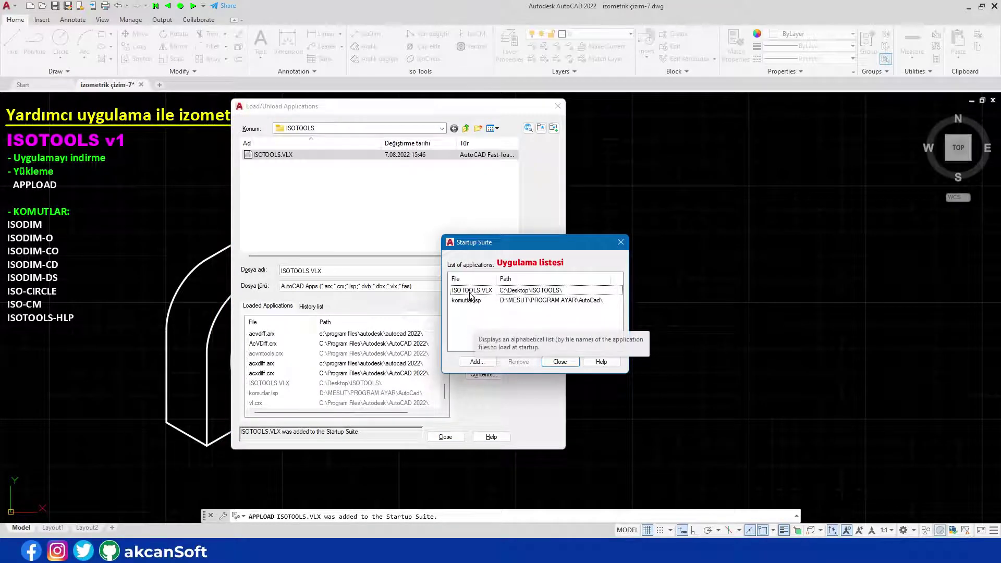
left_click(494, 290)
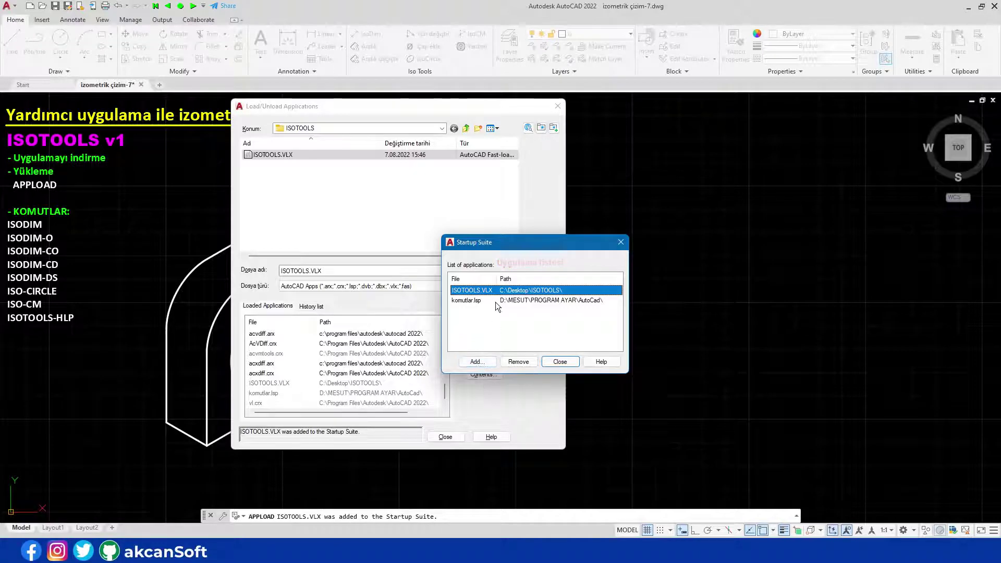
left_click(560, 362)
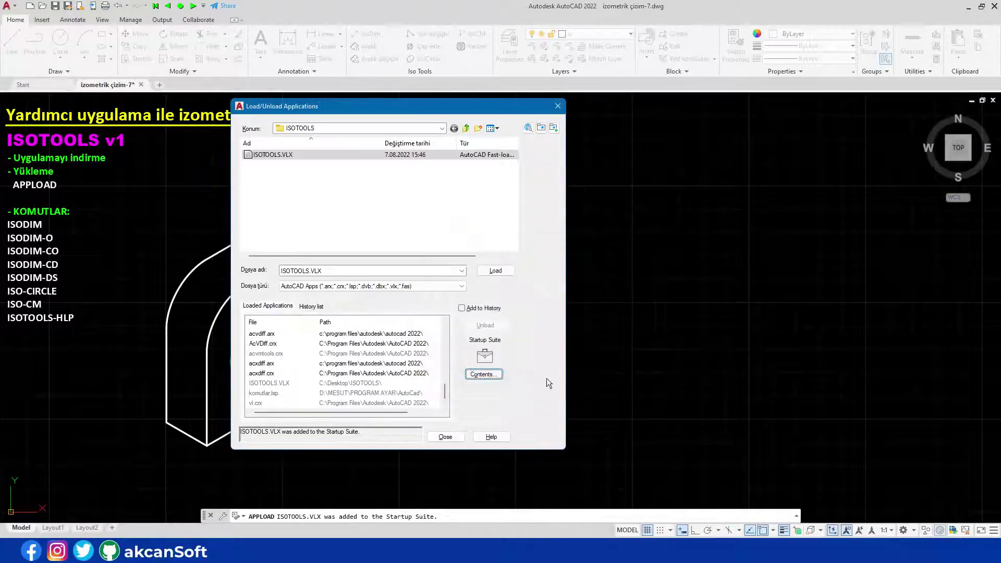
left_click(444, 436)
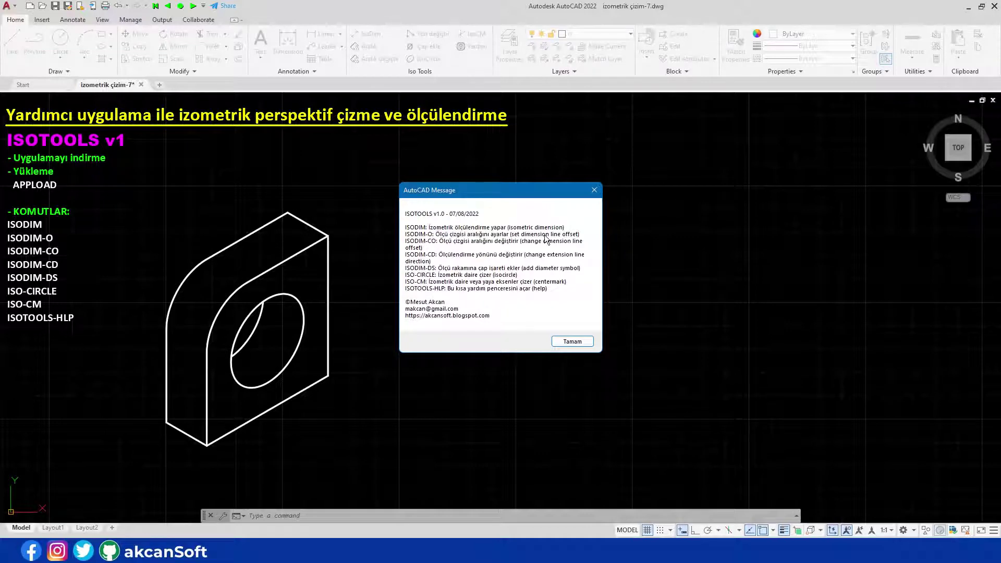
left_click(573, 344)
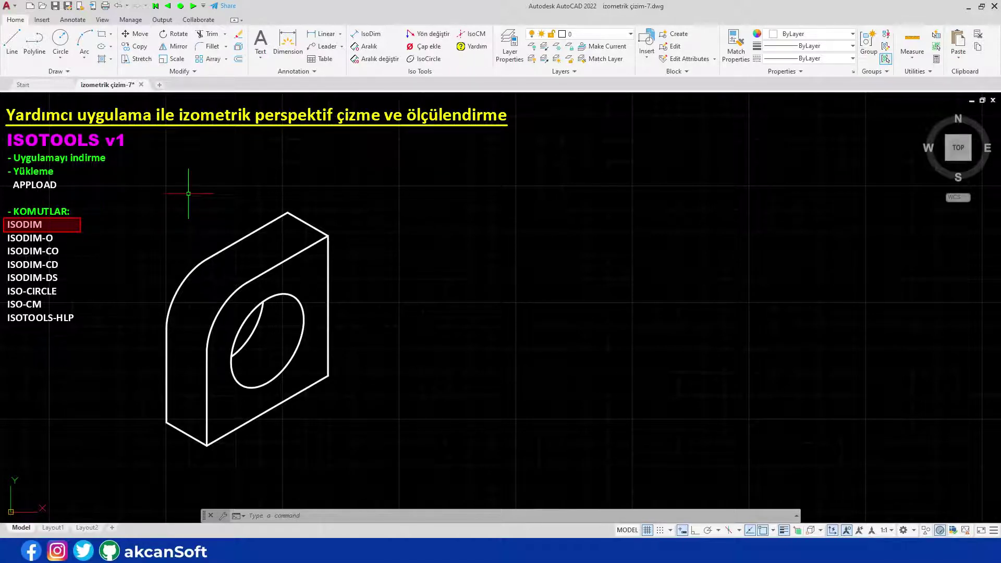
Dimension the lower edge of the part's front face with ISODIM, accepting the proposed dimension direction (Tamam).
left_click(364, 36)
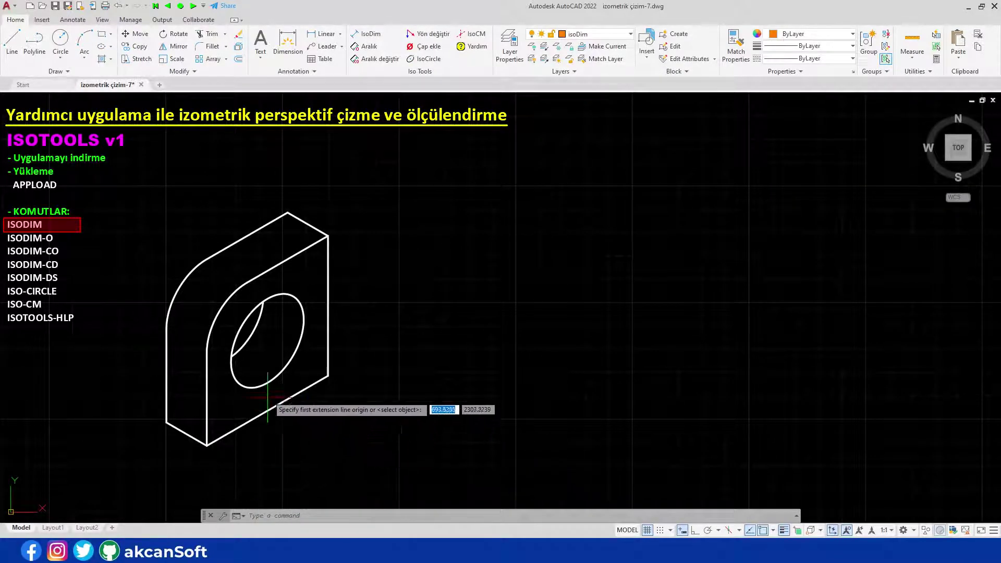
key("Return")
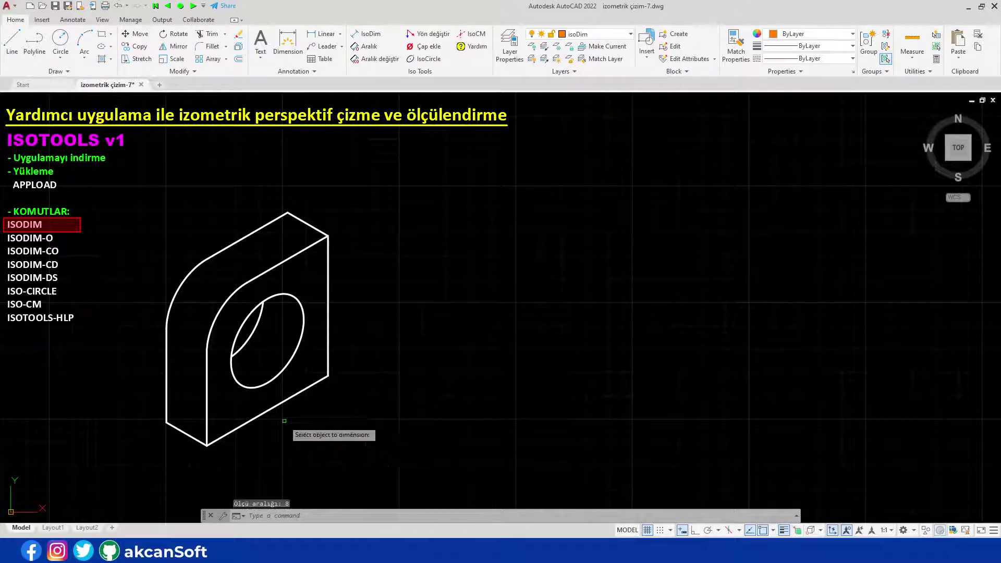
left_click(271, 408)
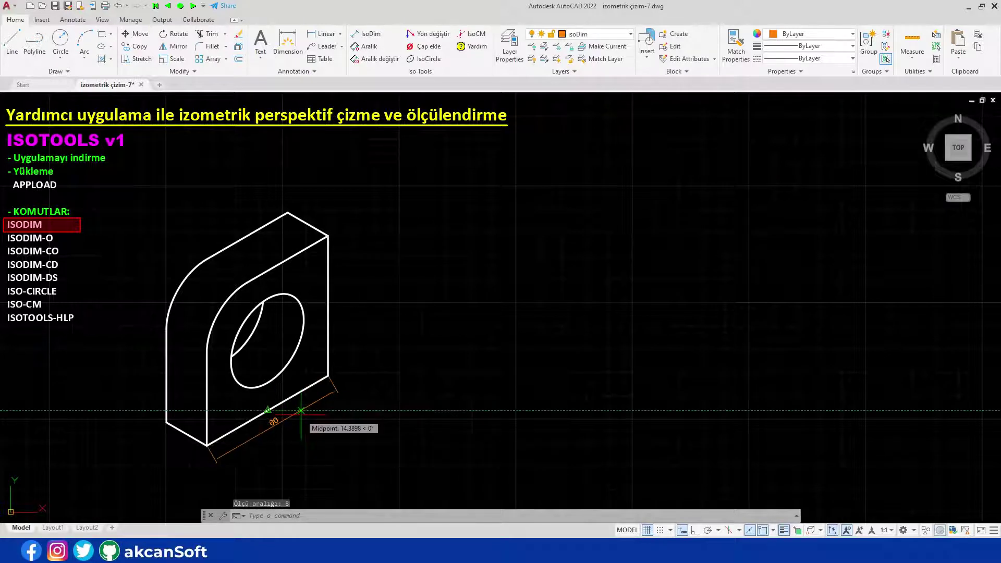
left_click(311, 420)
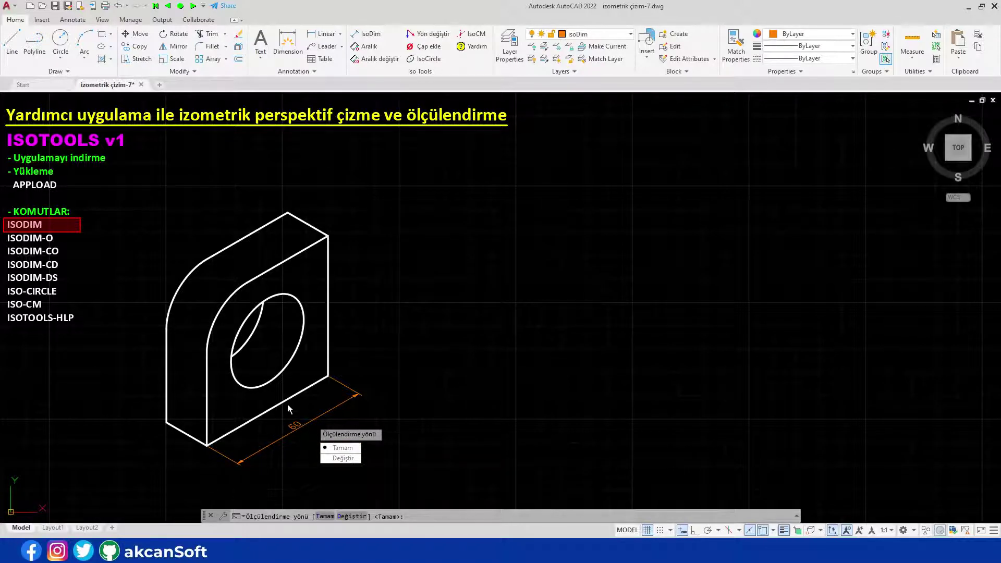
left_click(347, 452)
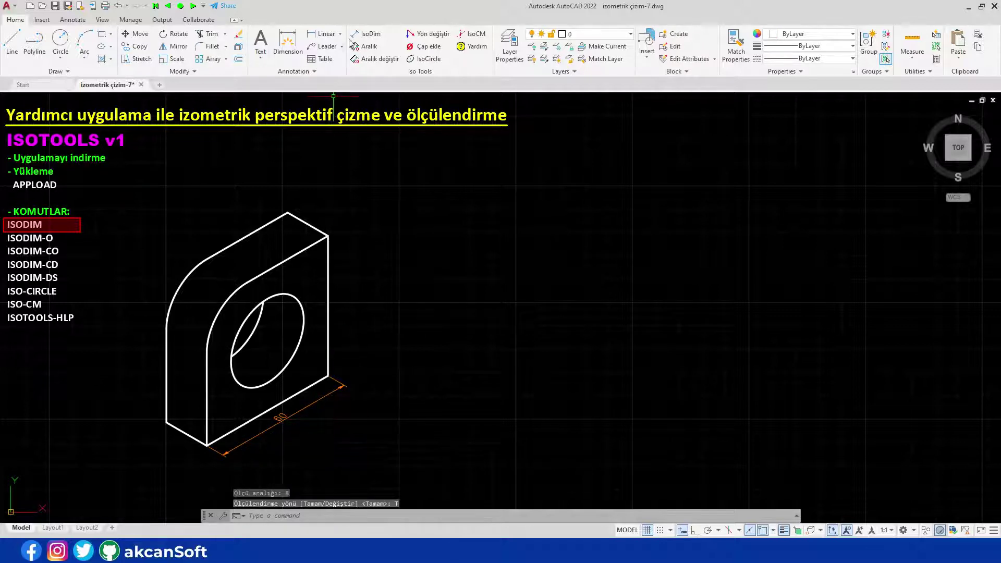
Dimension the front face's straight vertical edge beside the hole with ISODIM, switching the dimension direction (Değiştir).
left_click(366, 32)
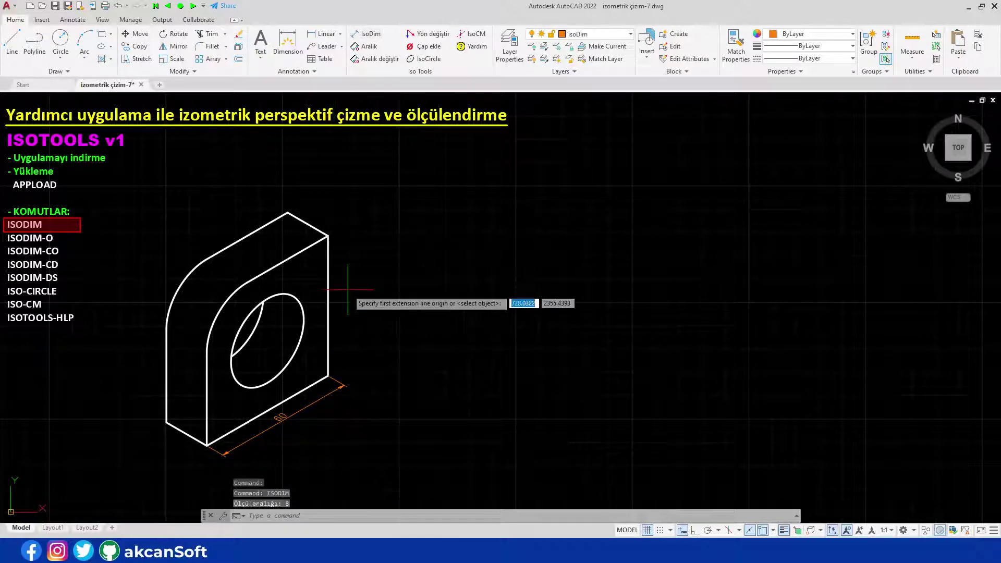
left_click(330, 306)
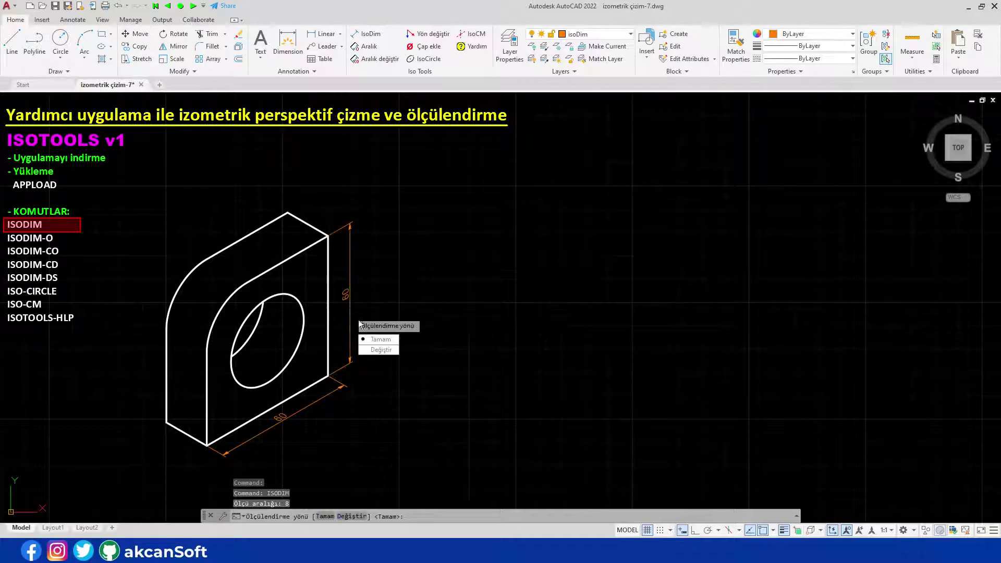
left_click(384, 351)
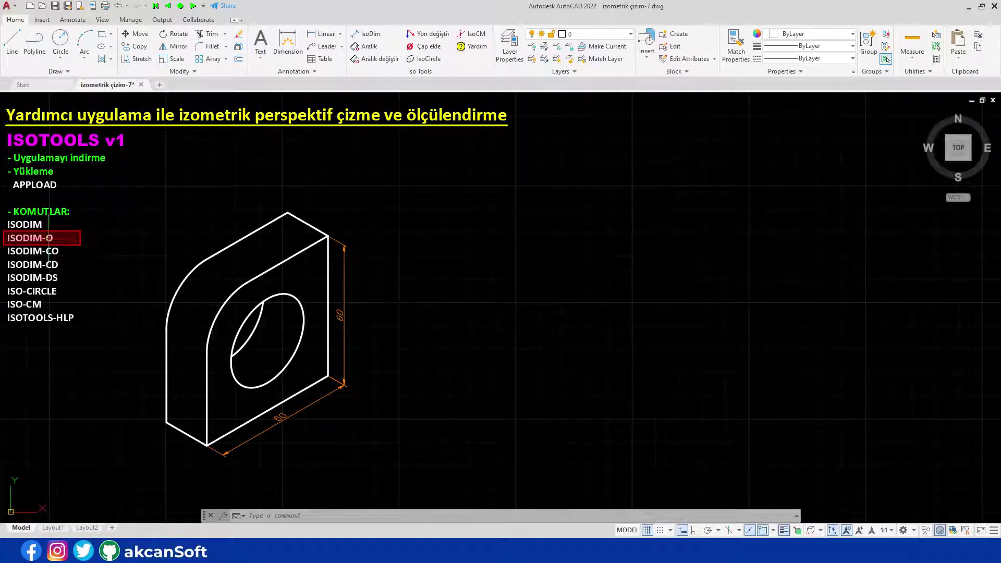
Set the isometric dimension line offset to 15 with ISODIM-O.
left_click(369, 48)
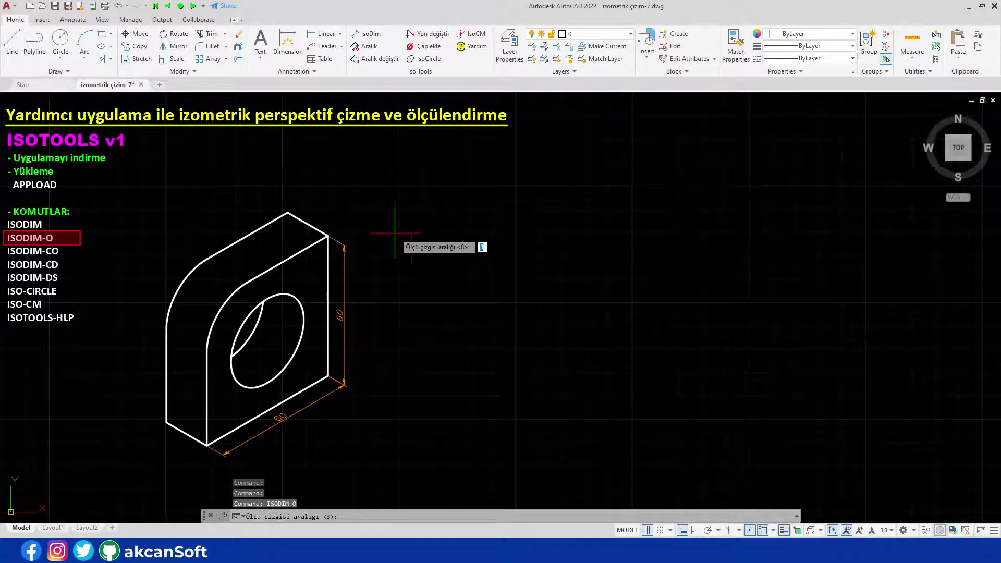
type("15")
key("Return")
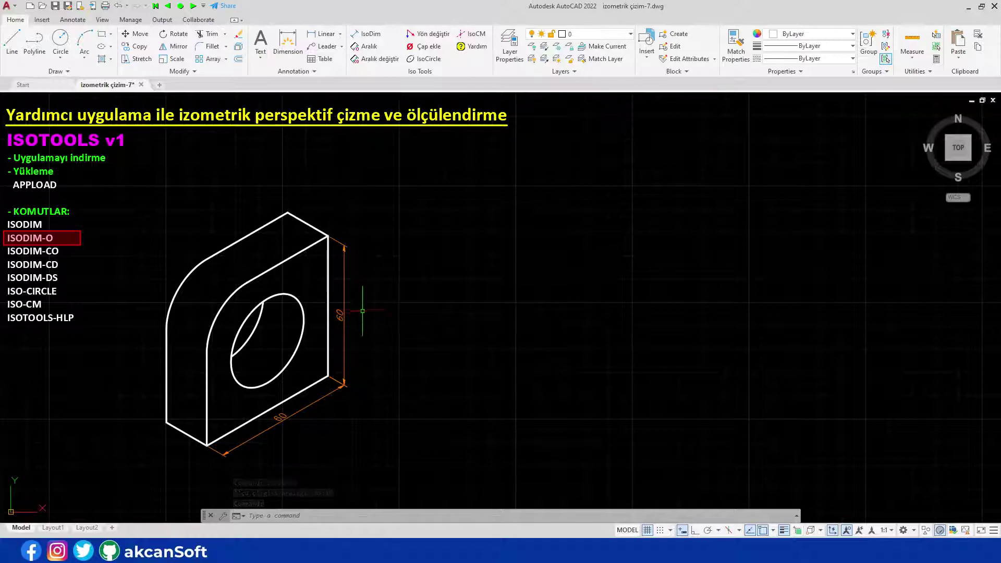
Dimension the short lower edge of the part's left side face with ISODIM, switching the dimension direction (Değiştir).
left_click(367, 33)
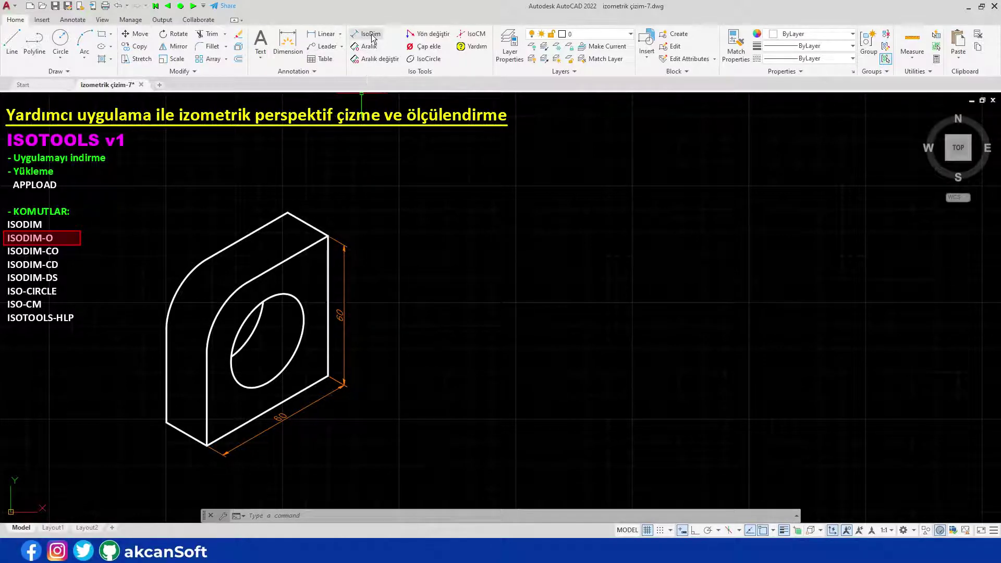
key("Return")
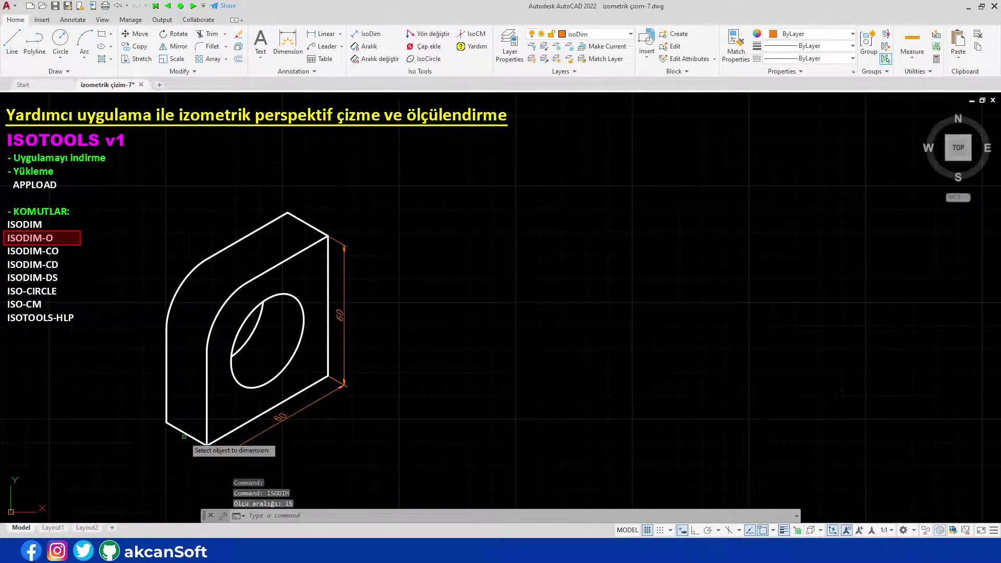
left_click(154, 451)
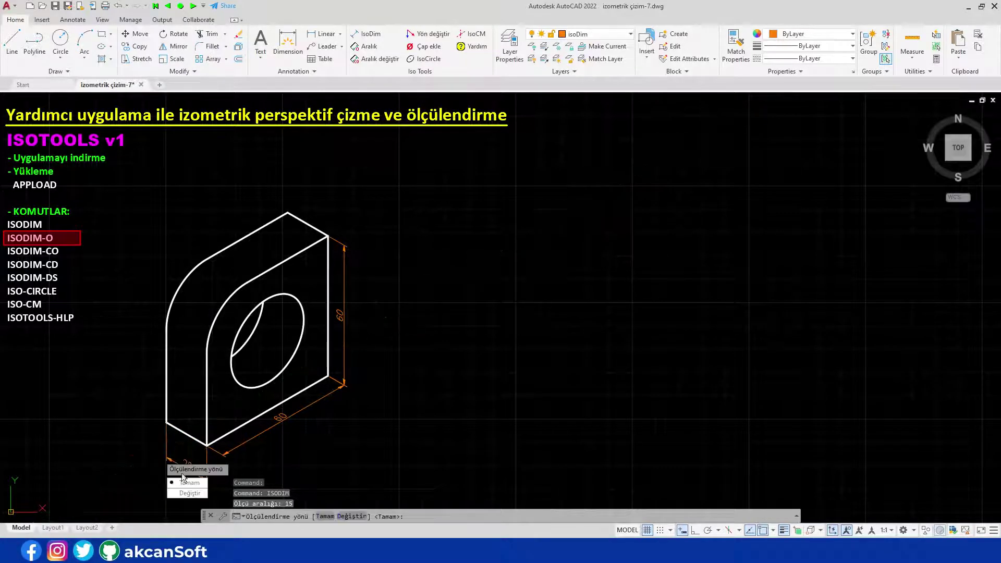
type("D")
key("Return")
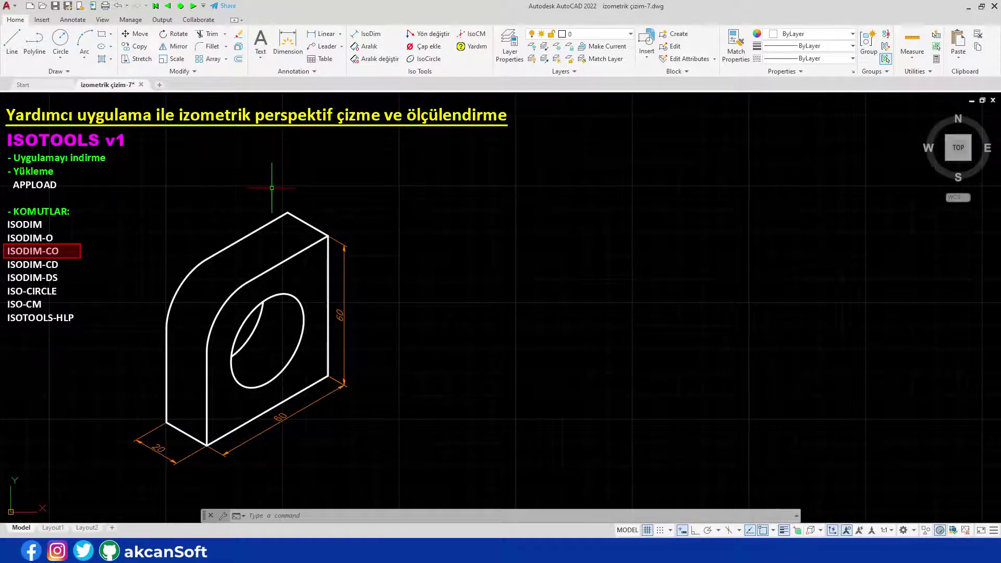
Set the dimension line offset of the front face's two dimensions to 20 with ISODIM-CO.
left_click(376, 60)
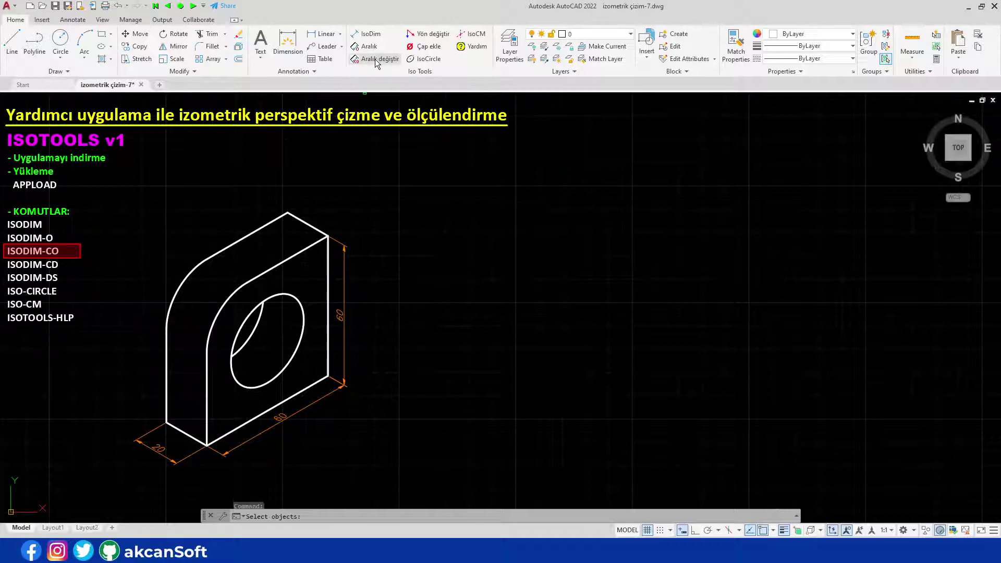
left_click(392, 447)
left_click(284, 299)
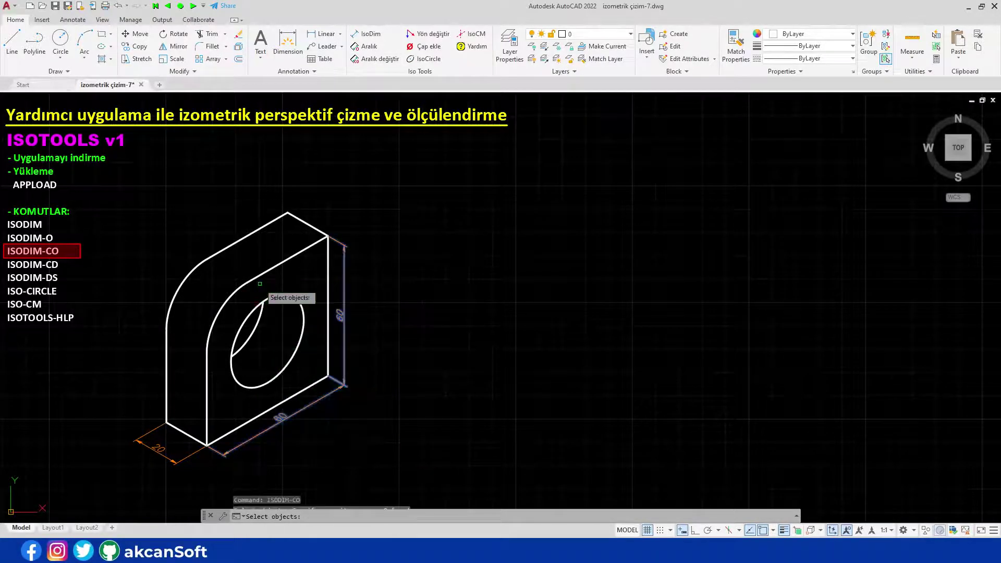
key("Return")
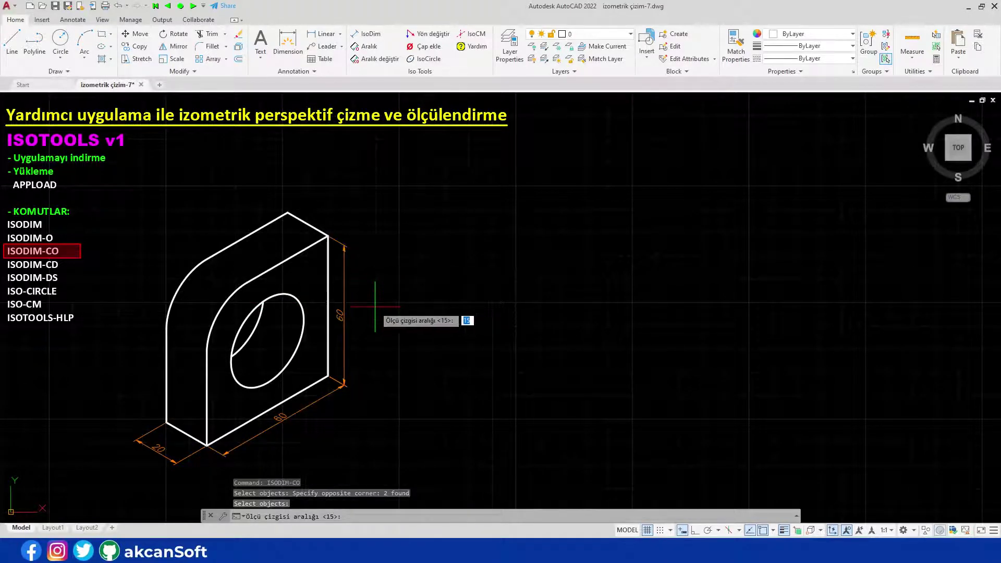
type("2")
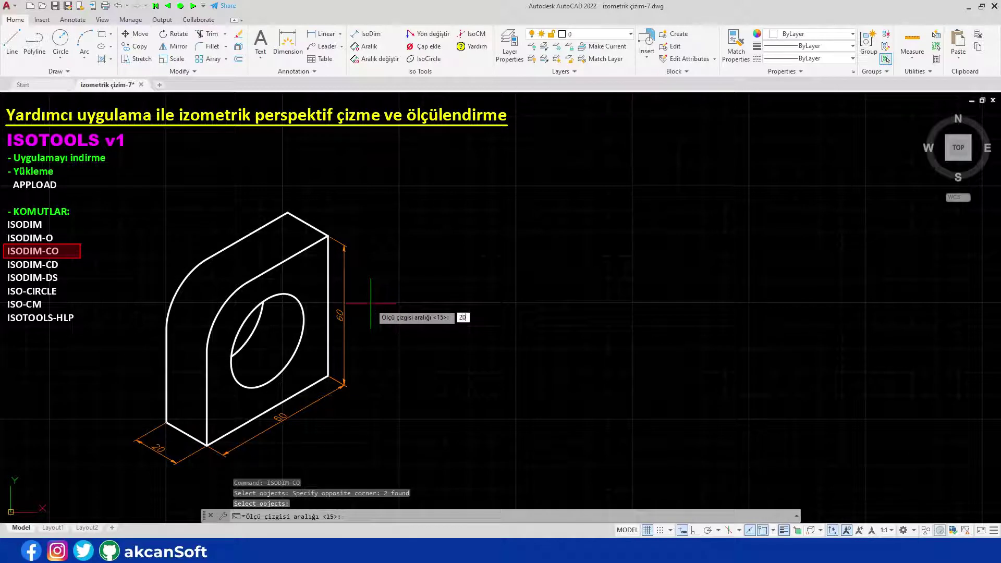
type("0")
key("Return")
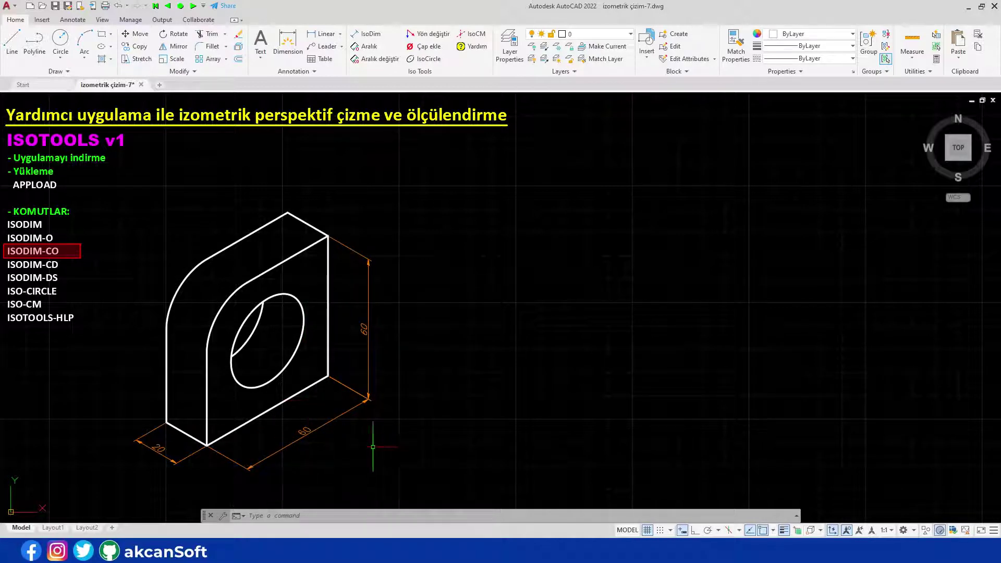
Reduce the dimension line offset of all three dimensions with ISODIM-CO.
left_click(379, 59)
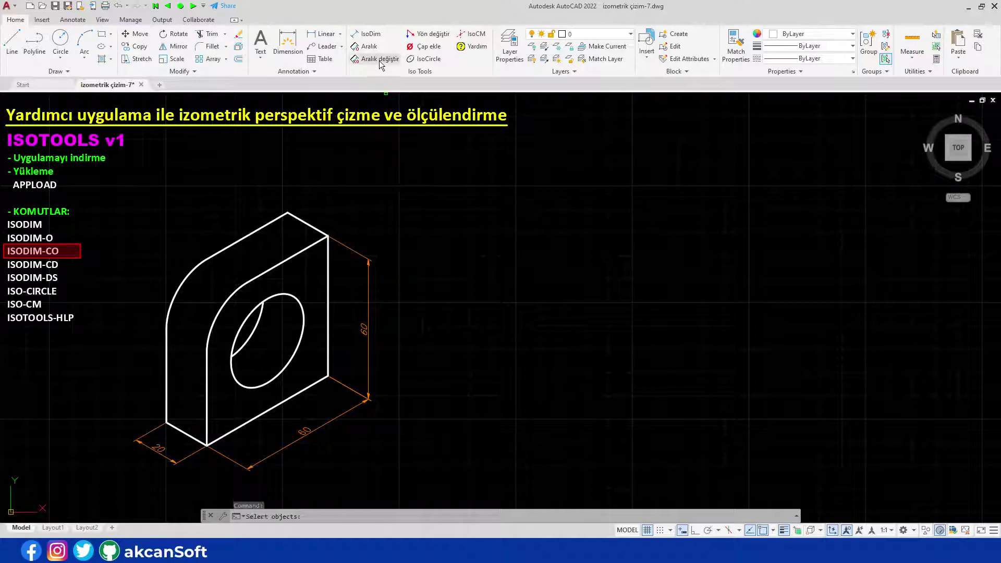
left_click(399, 469)
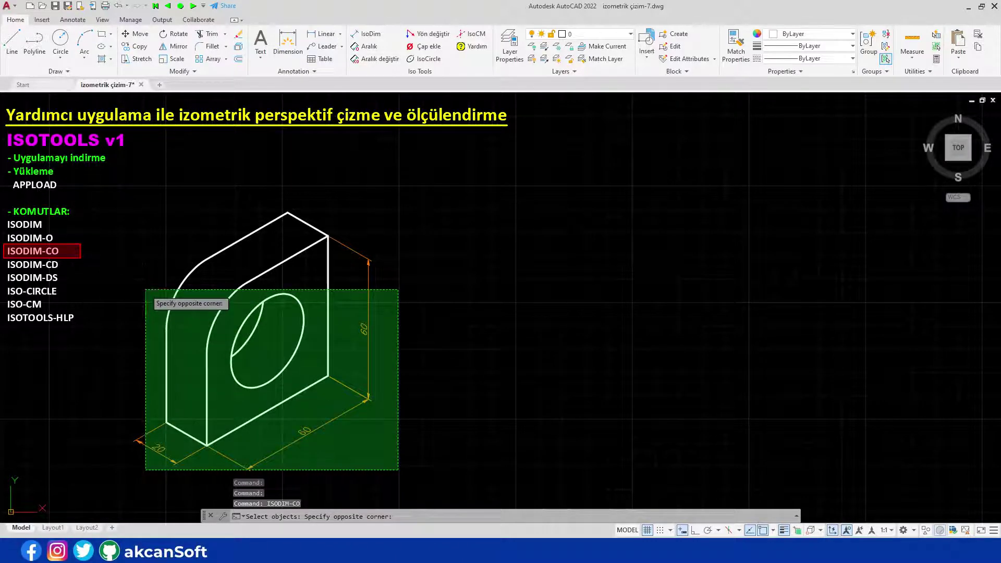
left_click(138, 290)
key("Return")
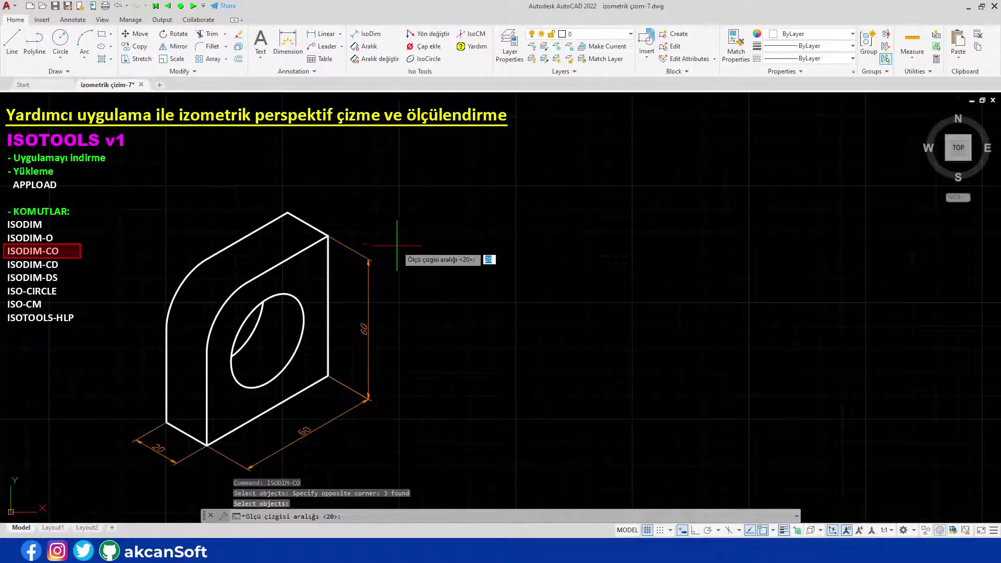
key("Return")
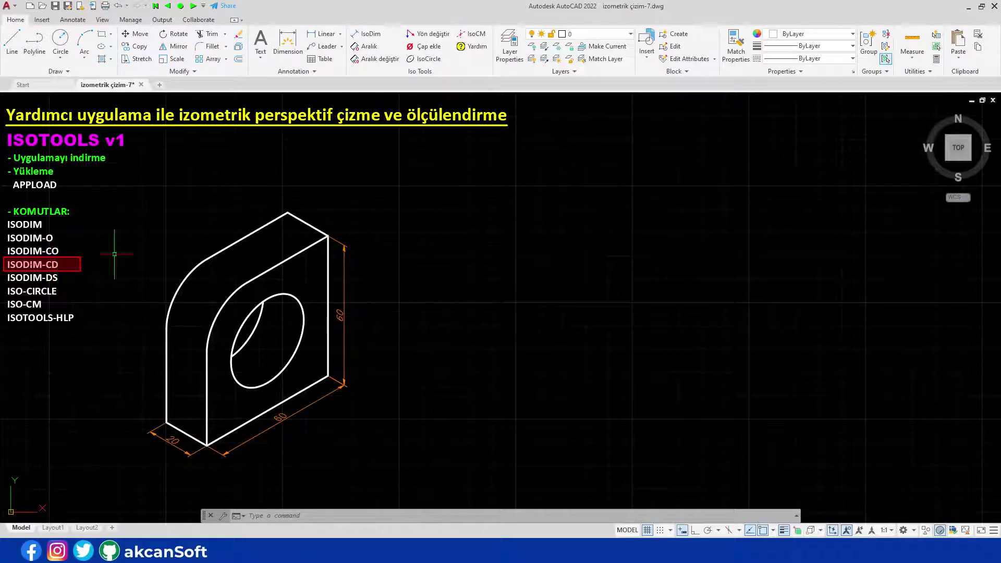
Change the direction of the front face's horizontal and vertical dimensions with ISODIM-CD.
left_click(426, 46)
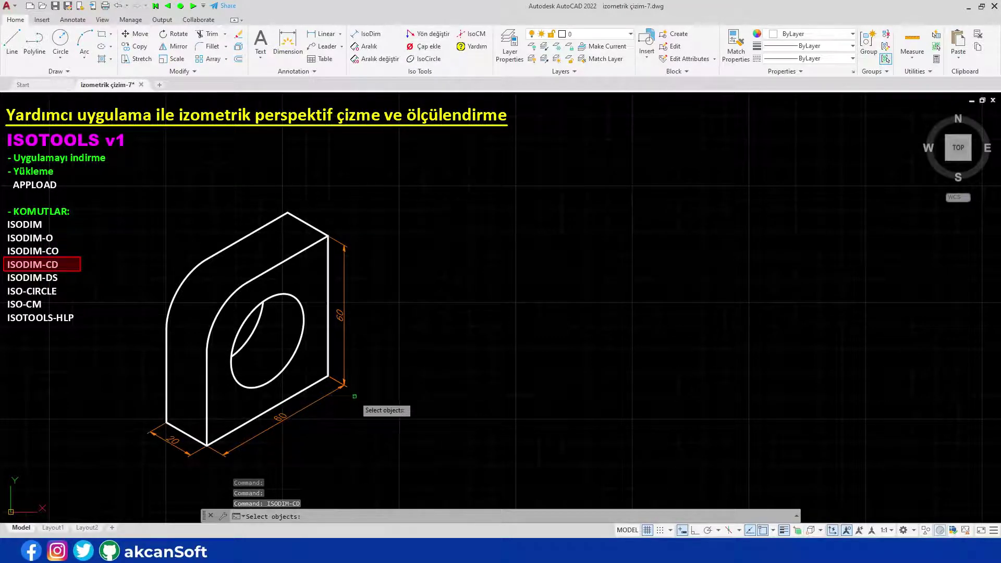
left_click(364, 426)
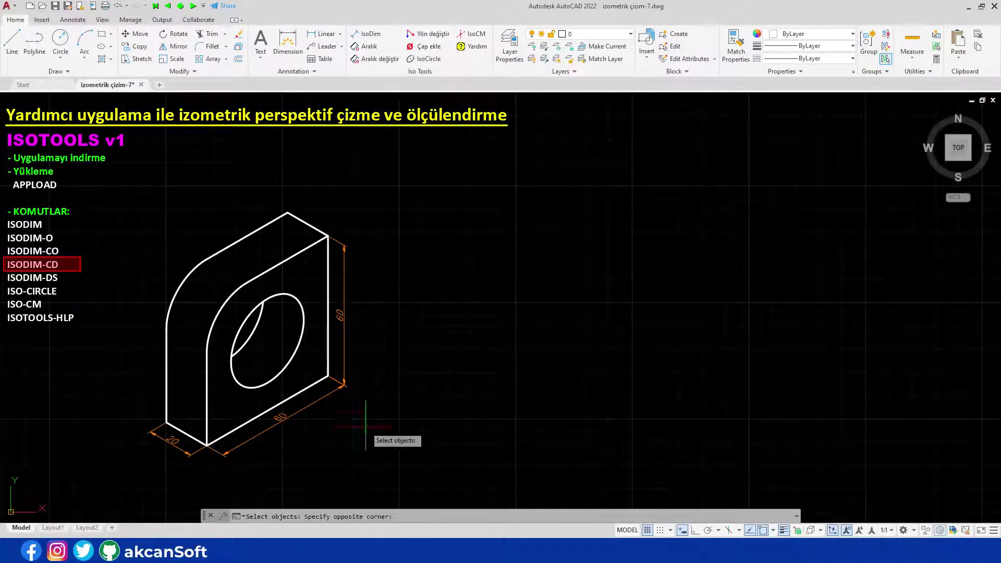
left_click(305, 340)
key("Return")
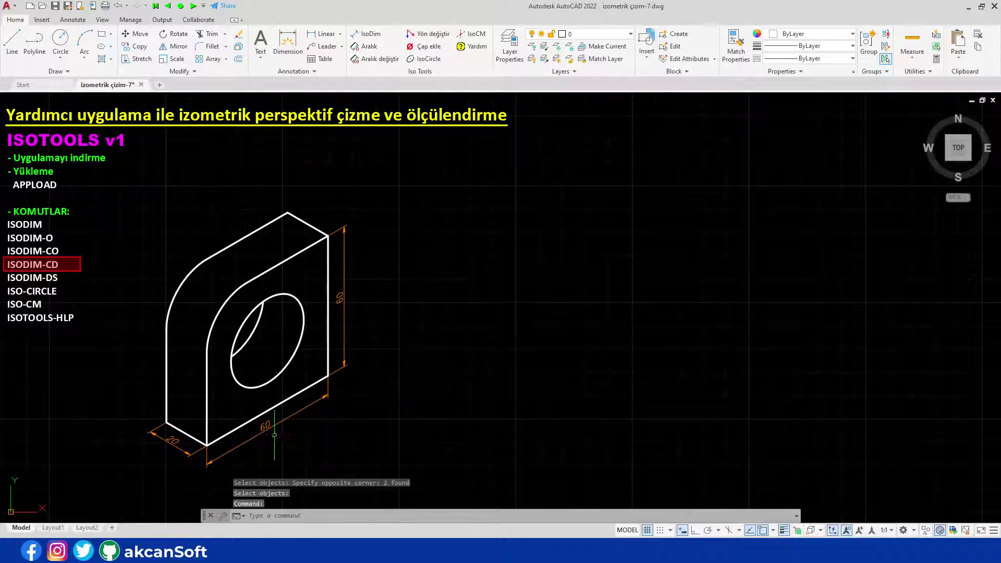
Switch the front face's two dimensions back to their previous direction with ISODIM-CD.
left_click(427, 39)
left_click(367, 436)
left_click(295, 337)
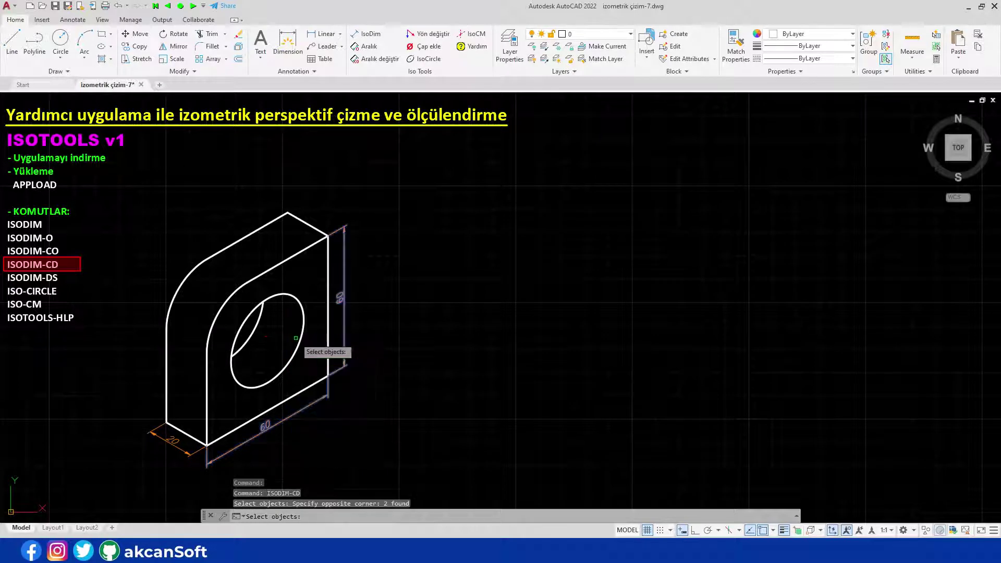
key("Return")
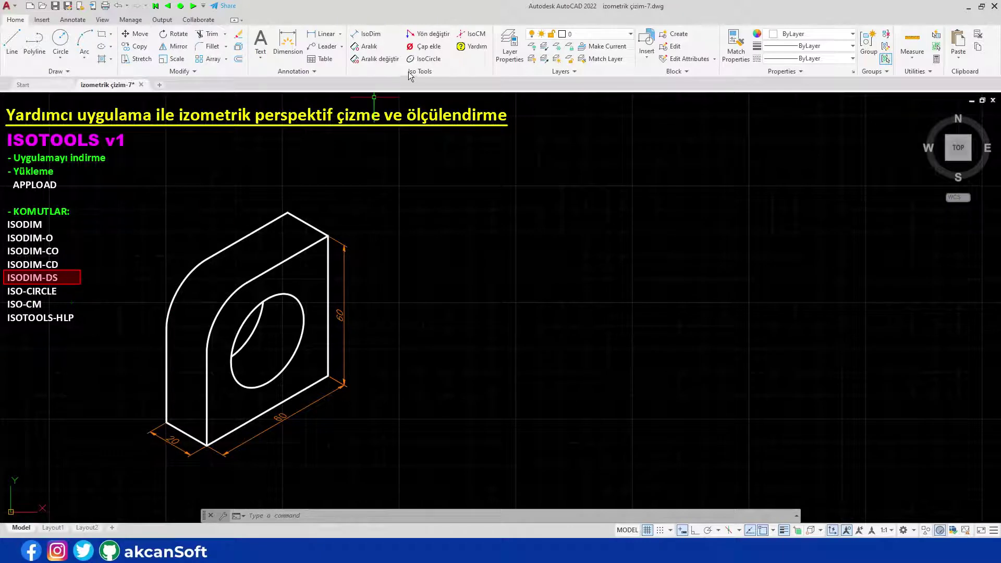
Add the diameter symbol to the front face's two dimensions with ISODIM-DS, and undo the change.
left_click(427, 46)
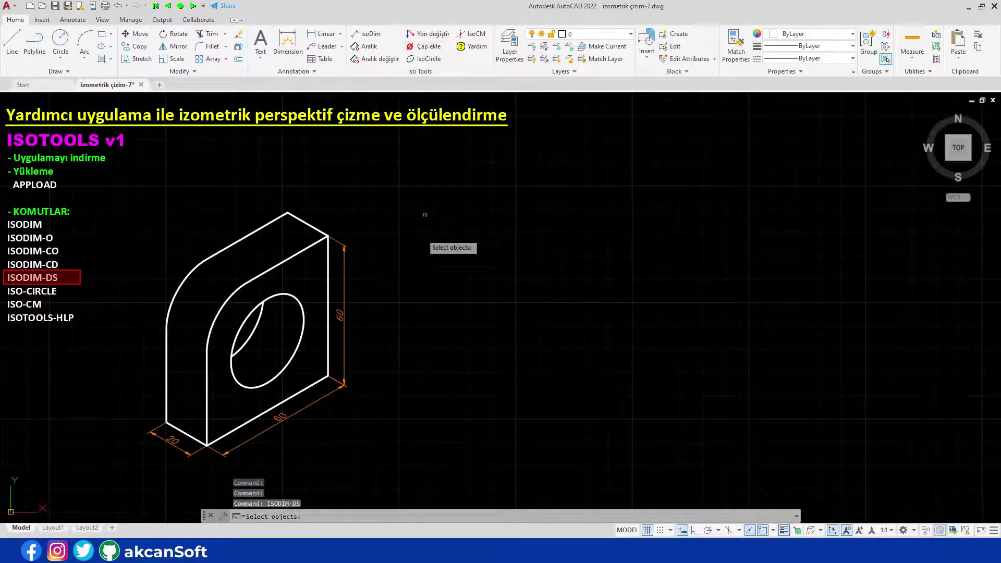
left_click(382, 426)
left_click(305, 354)
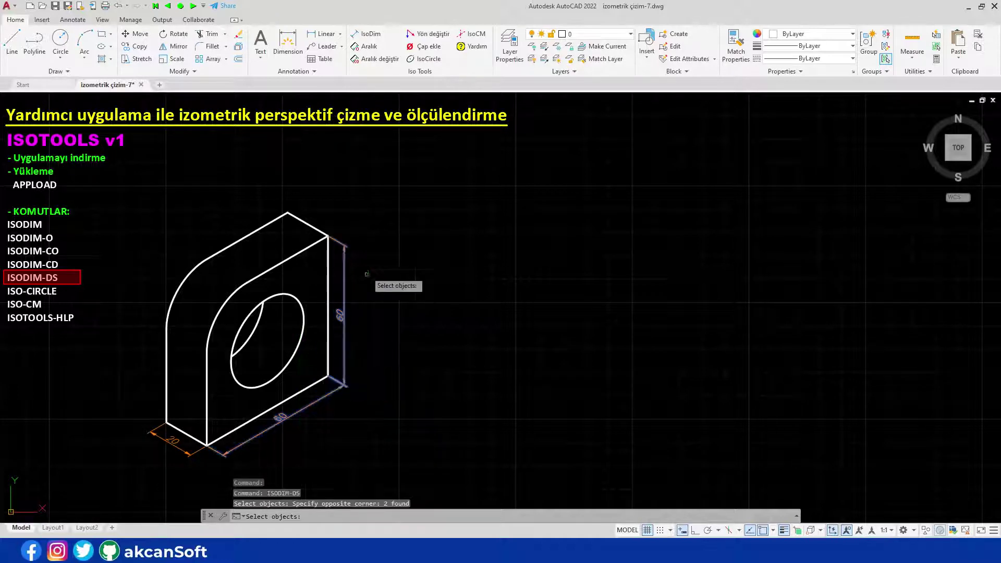
key("Return")
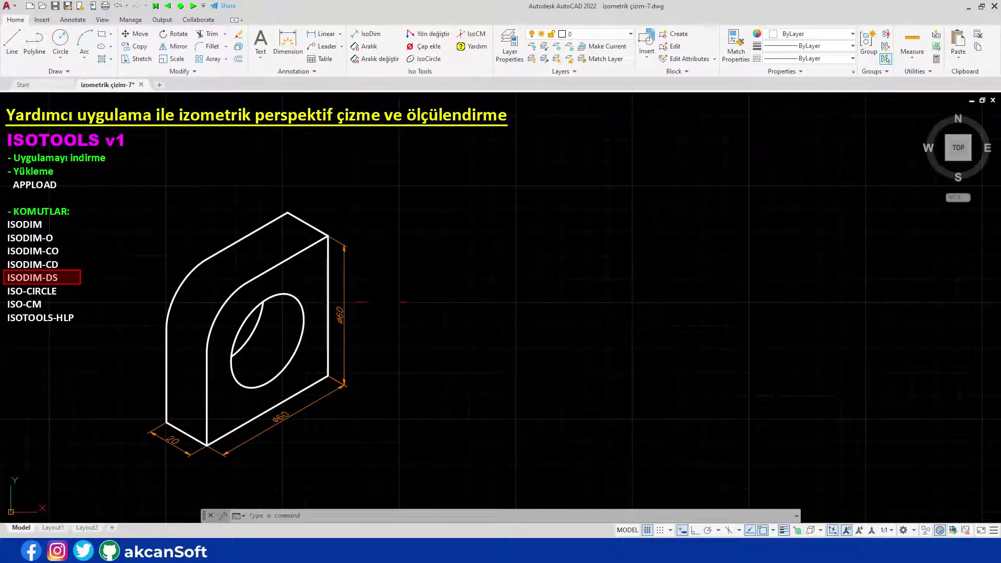
key("ctrl+z")
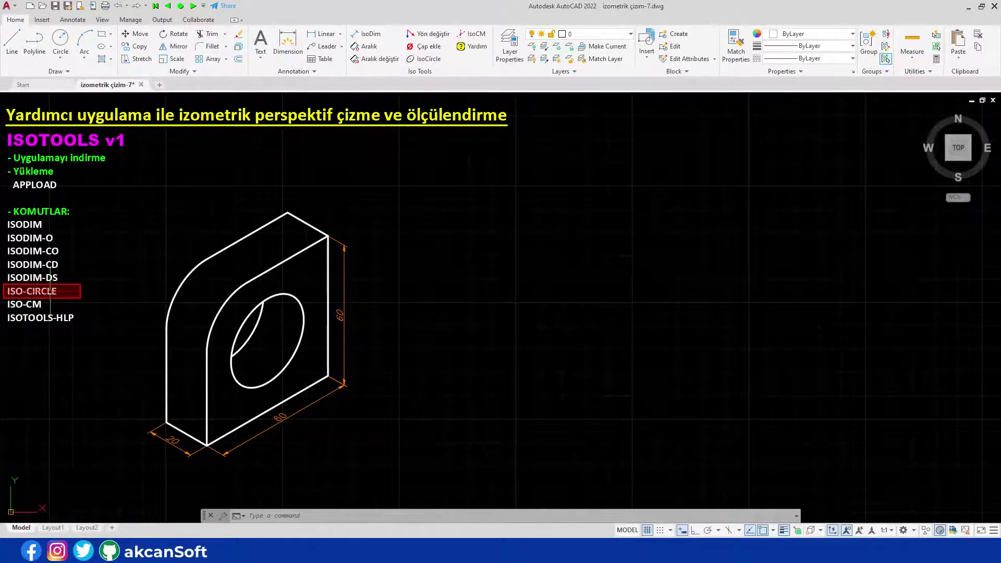
Draw a small isometric circle near the lower end of the part's left side face with ISO-CIRCLE.
left_click(426, 60)
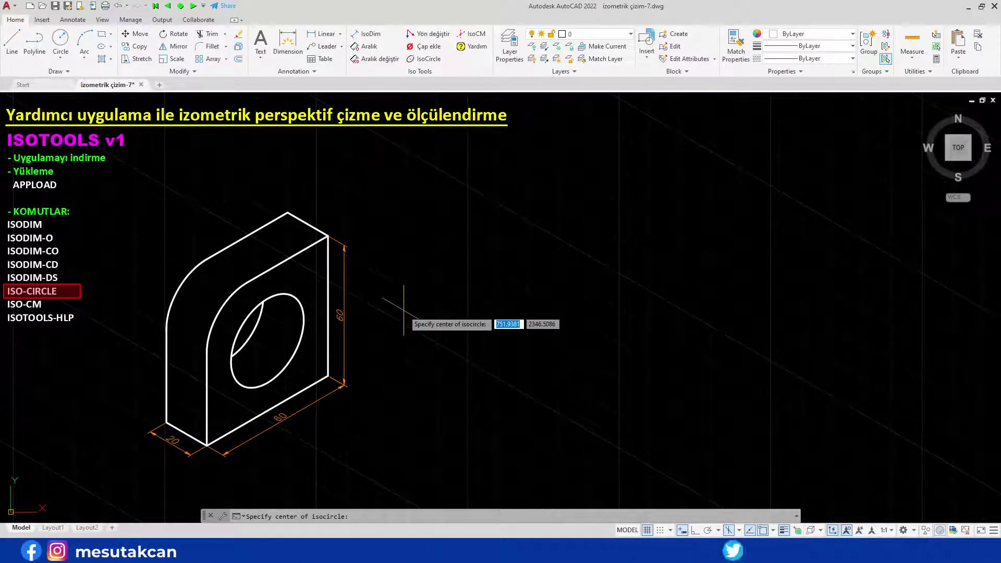
left_click(182, 402)
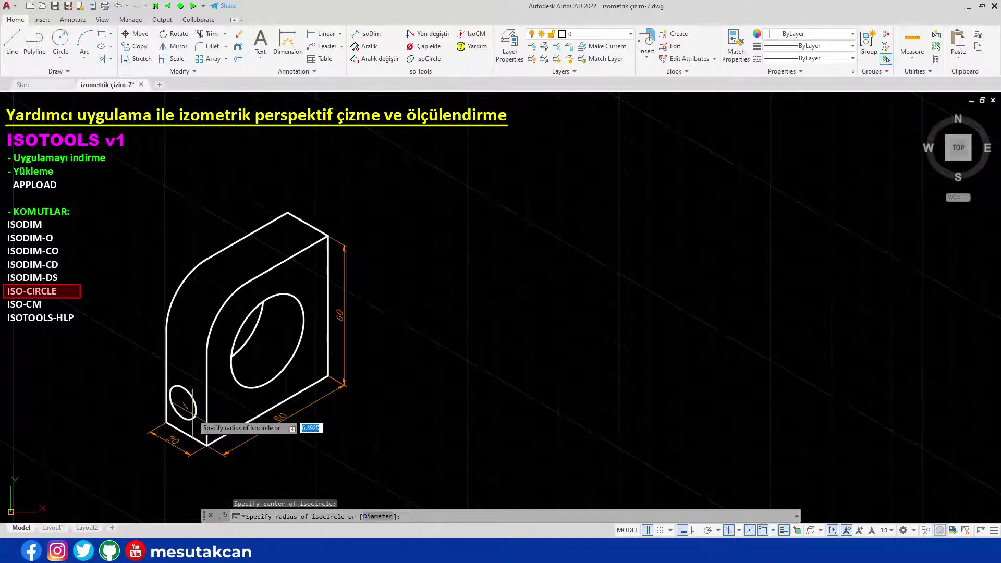
left_click(190, 411)
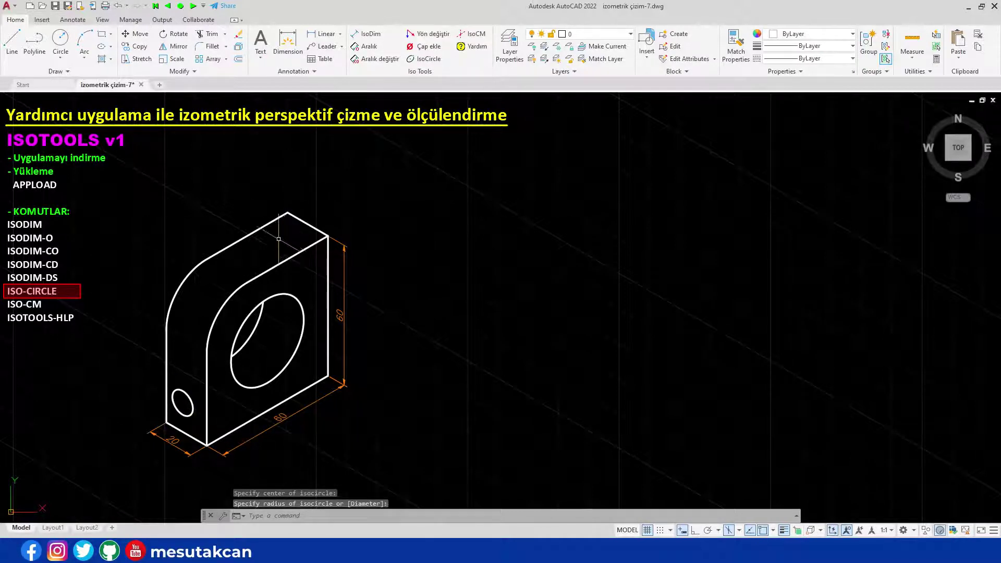
Switch to the top isoplane and draw a small isometric circle on the part's top face with ISO-CIRCLE.
key("F5")
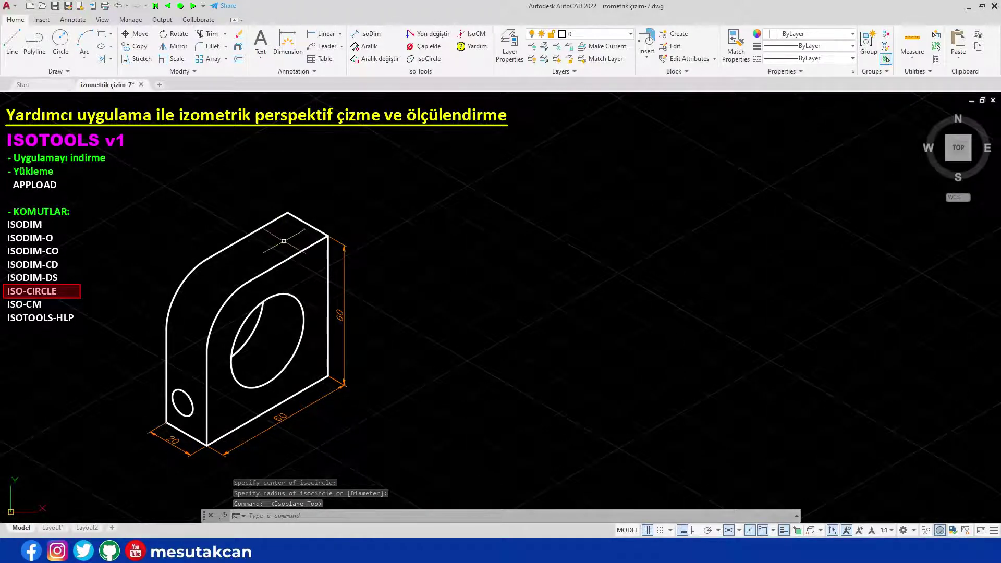
left_click(426, 60)
left_click(279, 240)
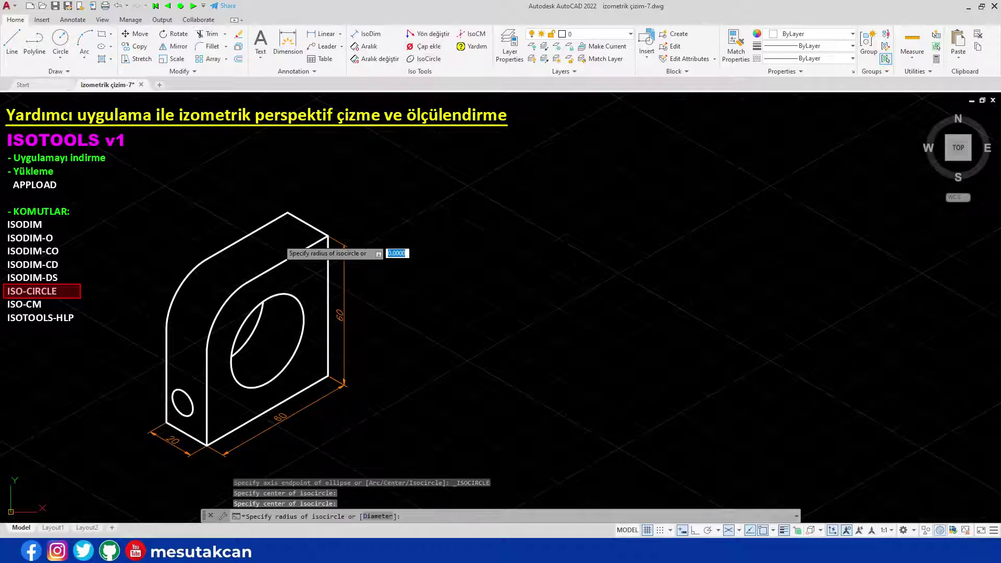
left_click(294, 244)
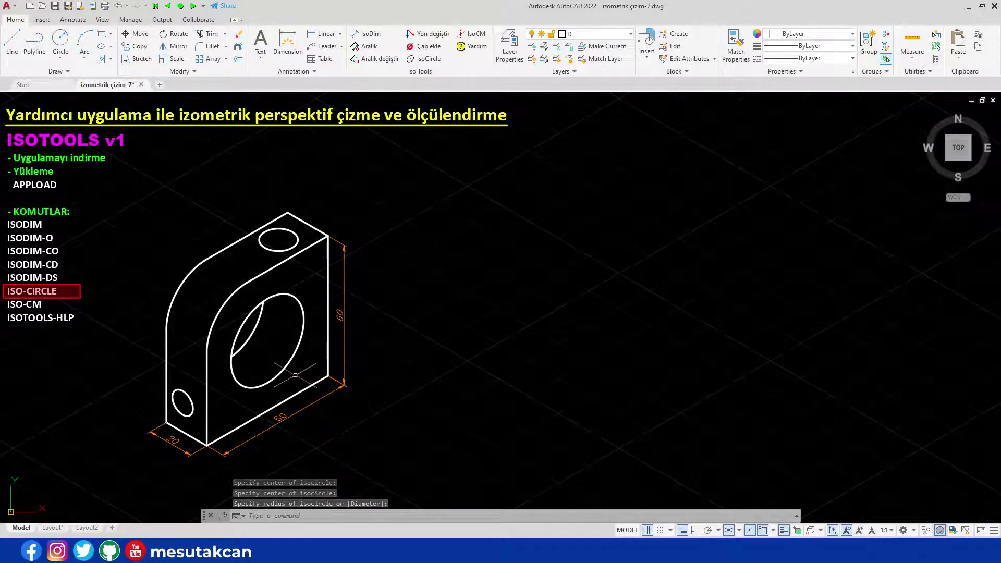
Switch to the right isoplane and draw a small isometric circle in the front face's lower-left corner with ISO-CIRCLE.
key("F5")
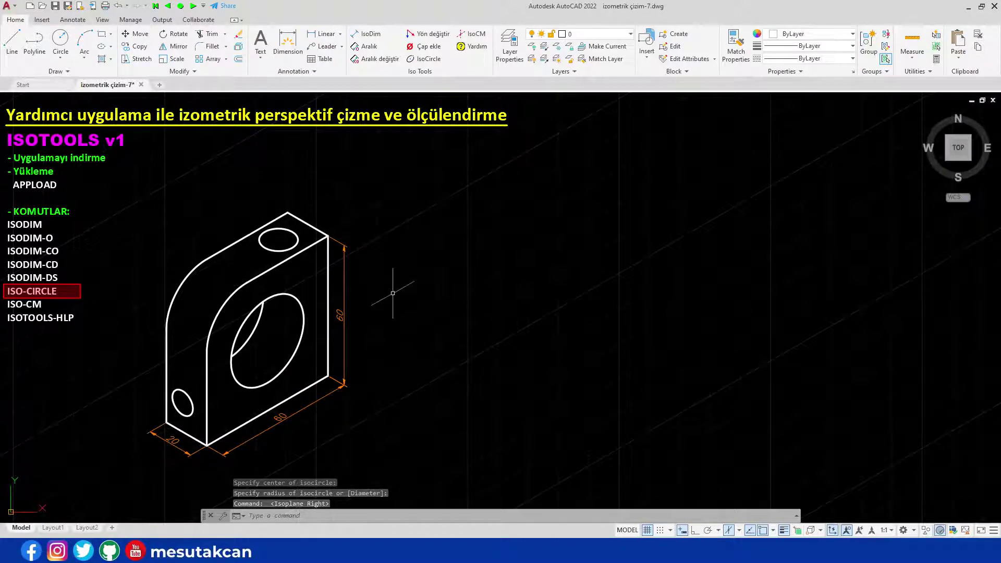
left_click(432, 58)
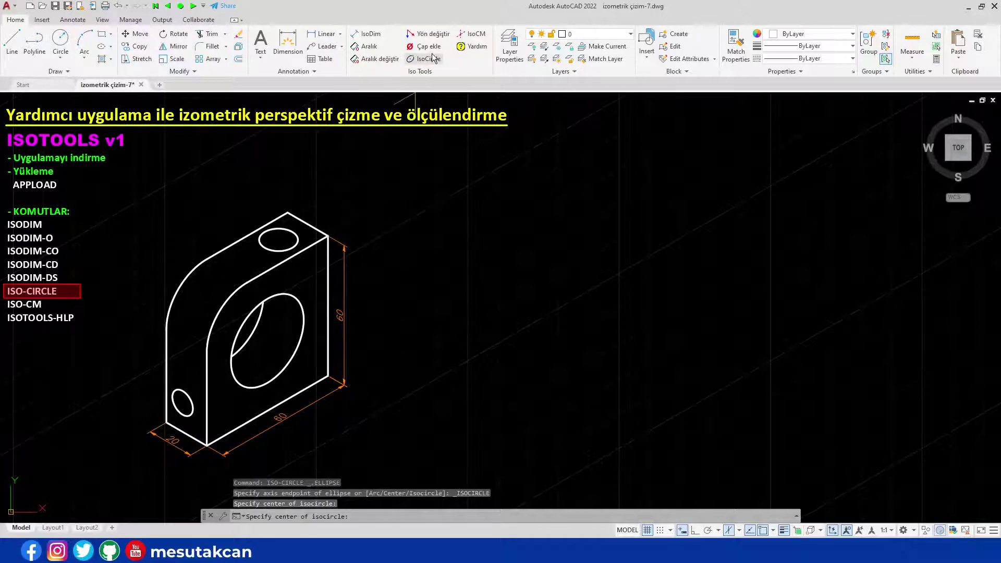
left_click(225, 407)
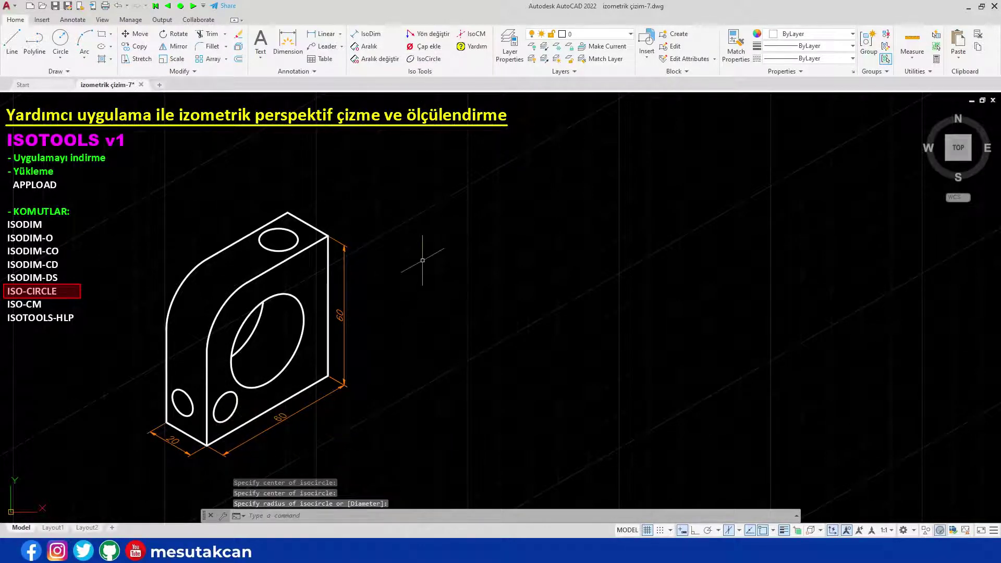
Draw an isometric circle of about 20.5 radius in the empty space right of the part, cycling the isoplanes and ending on Isoplane Left.
left_click(432, 59)
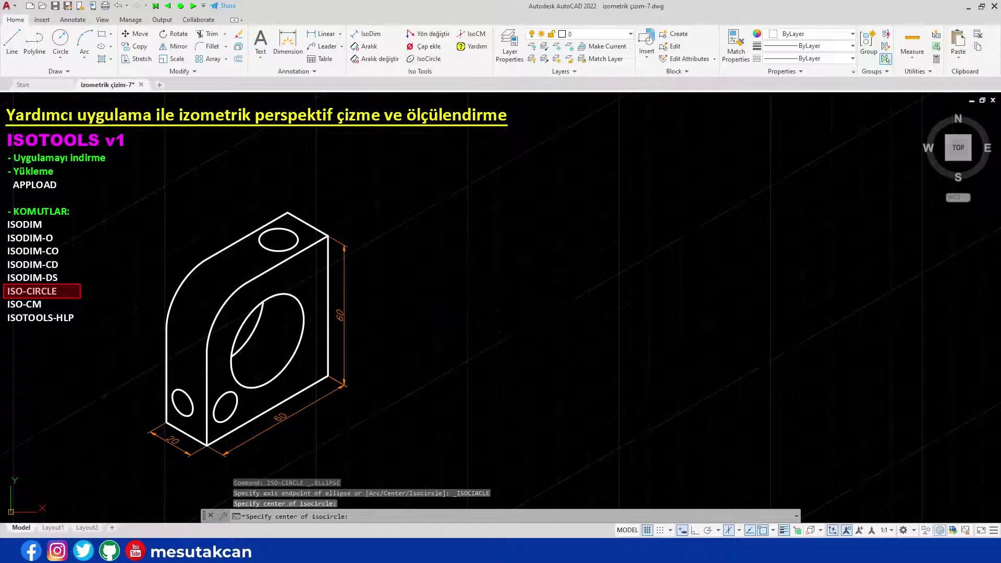
left_click(434, 287)
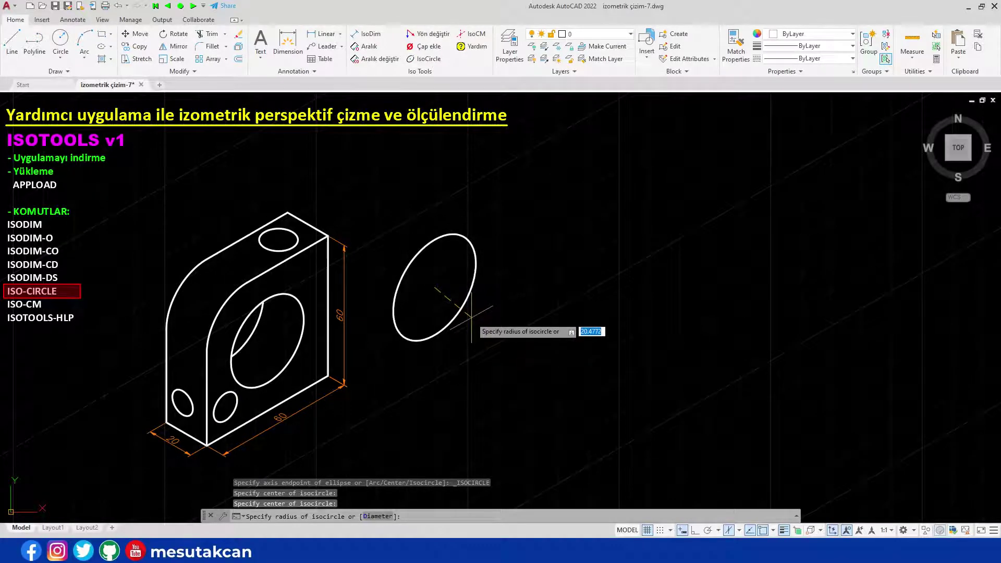
key("F5")
key("F5")
key("F5")
key("F5")
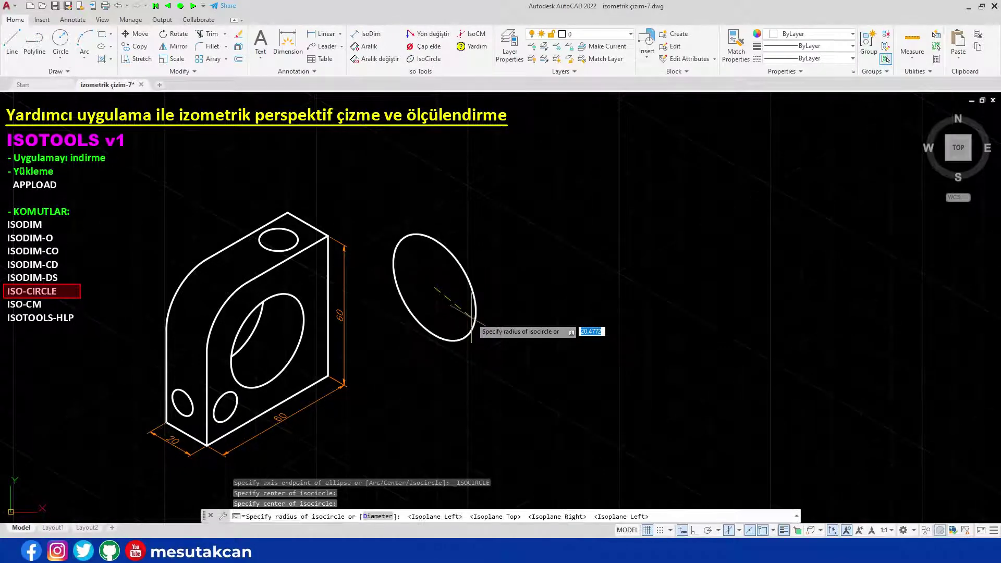
left_click(472, 319)
Erase the loose isometric circle beside the part and the small circle in the front face's lower-left corner.
left_click(496, 347)
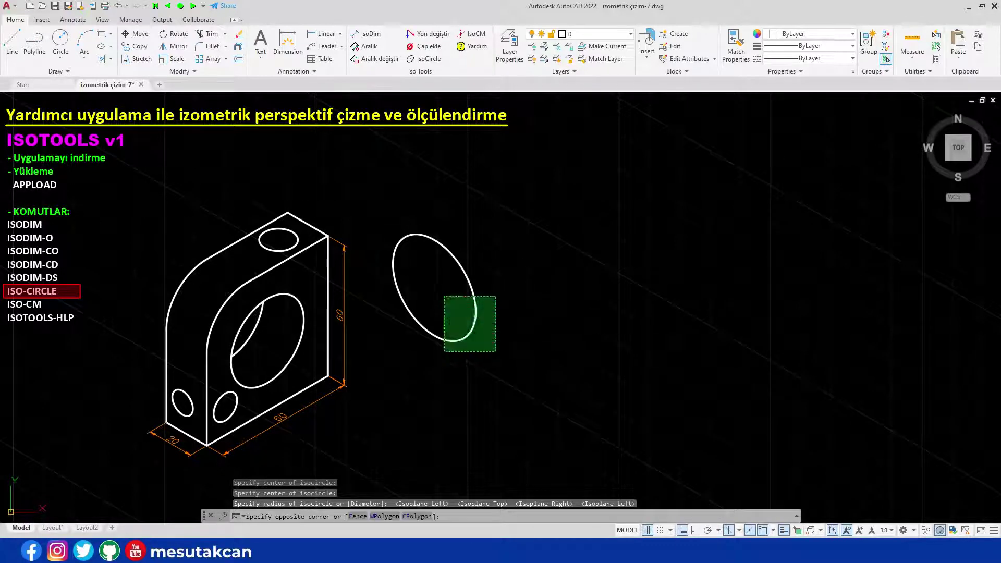
left_click(443, 295)
key("Delete")
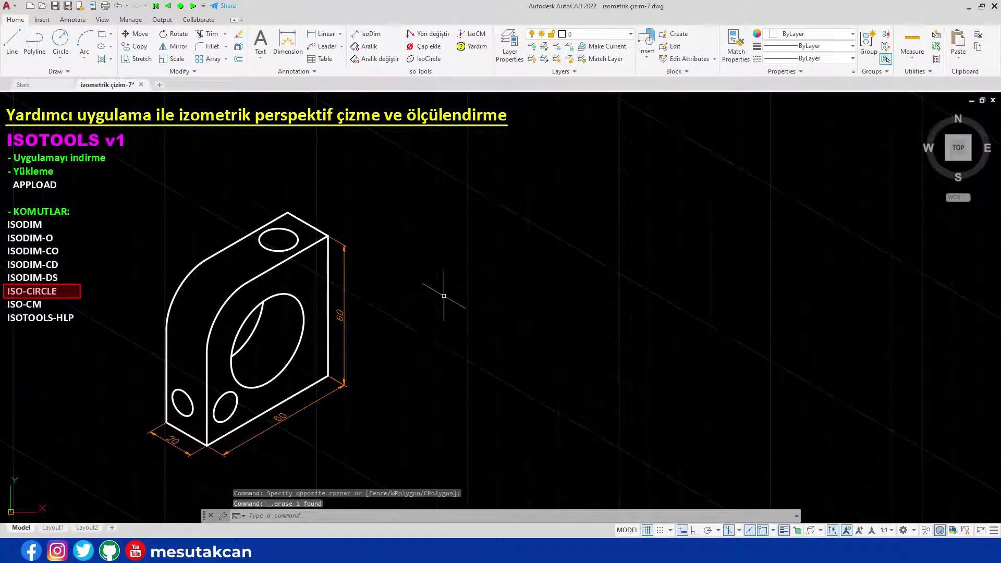
left_click(237, 407)
key("Delete")
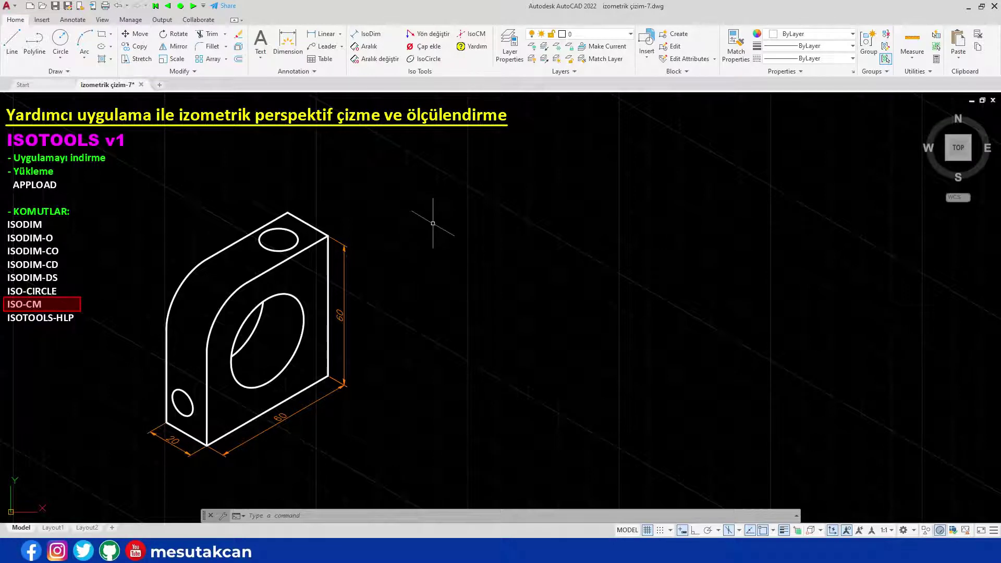
Draw a left-isoplane center mark with ISO-CM in the empty space beside the part and move it to the Eksen layer.
left_click(472, 34)
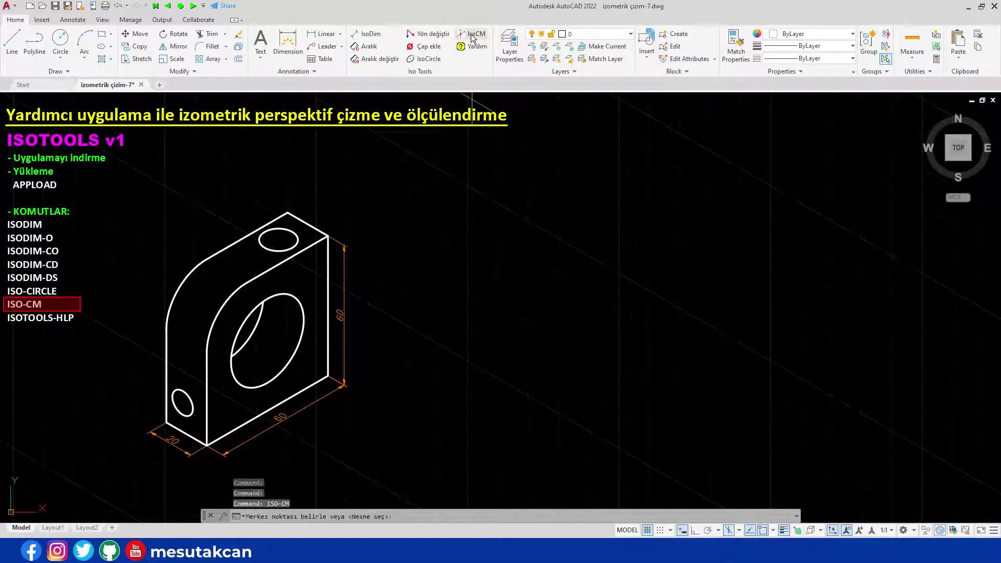
left_click(439, 301)
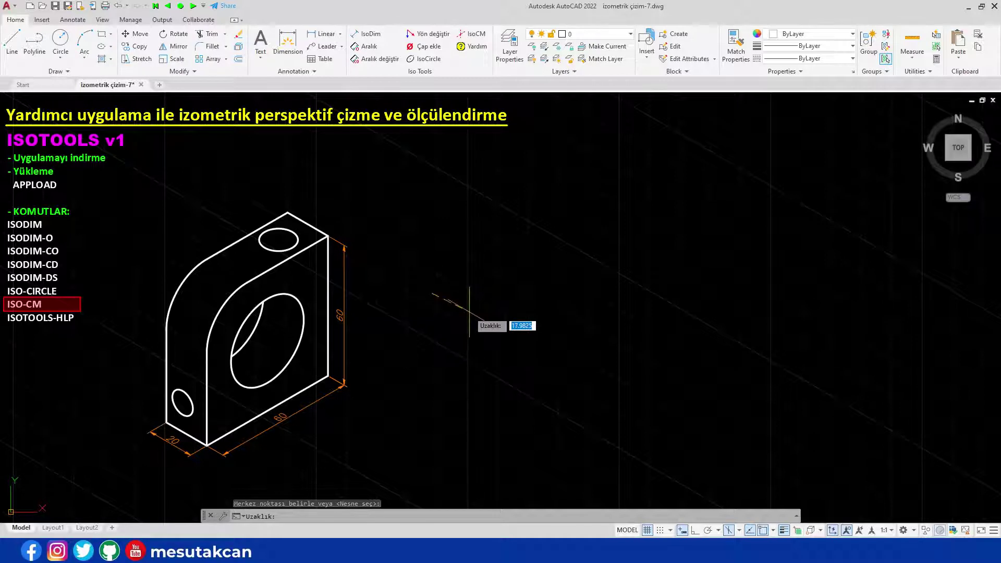
left_click(469, 312)
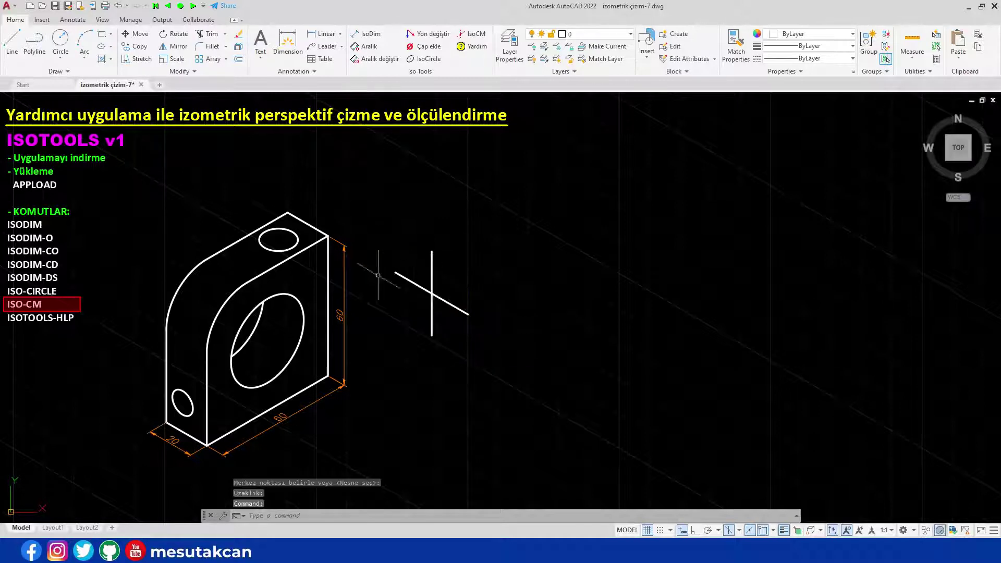
left_click(483, 354)
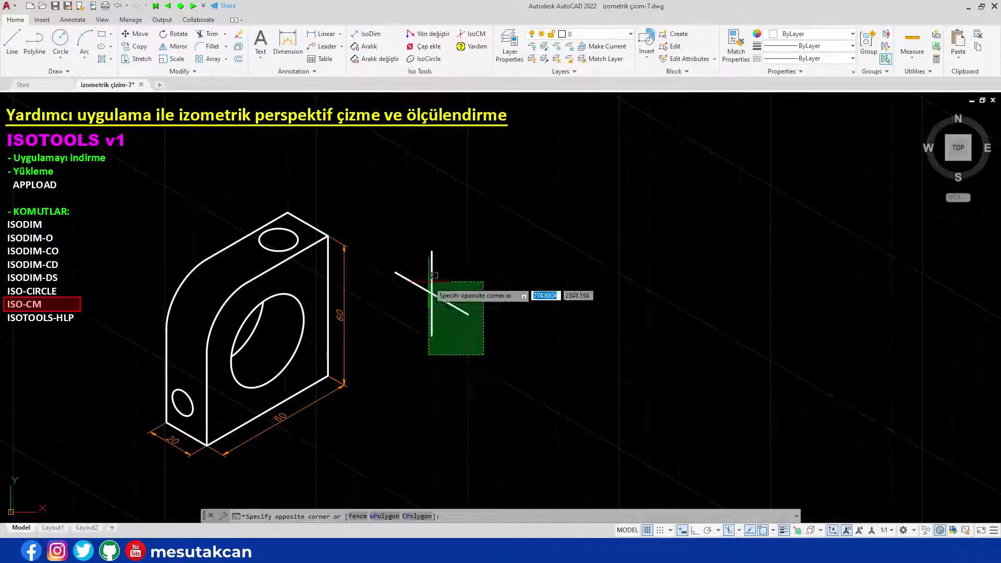
left_click(434, 275)
left_click(587, 34)
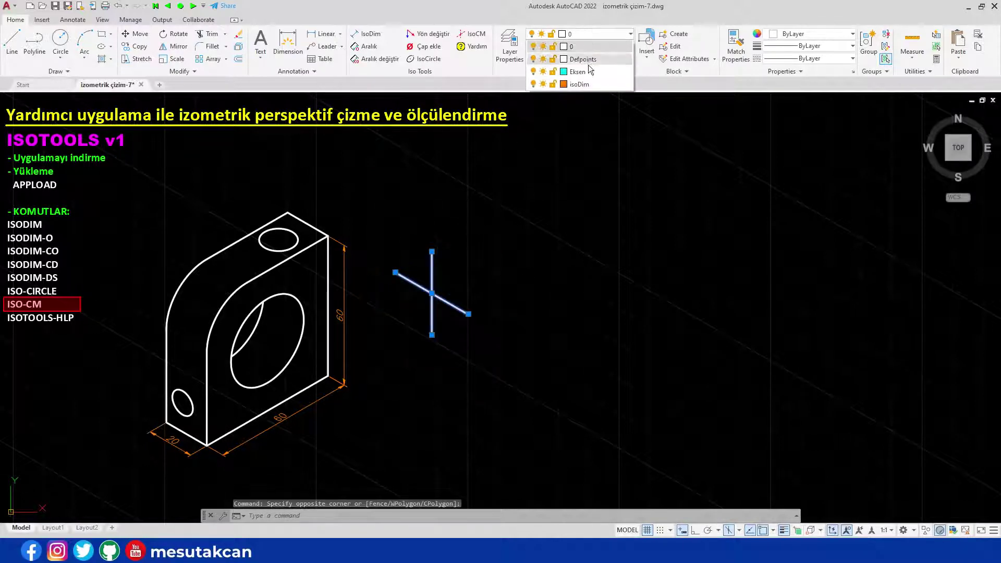
left_click(573, 60)
key("Escape")
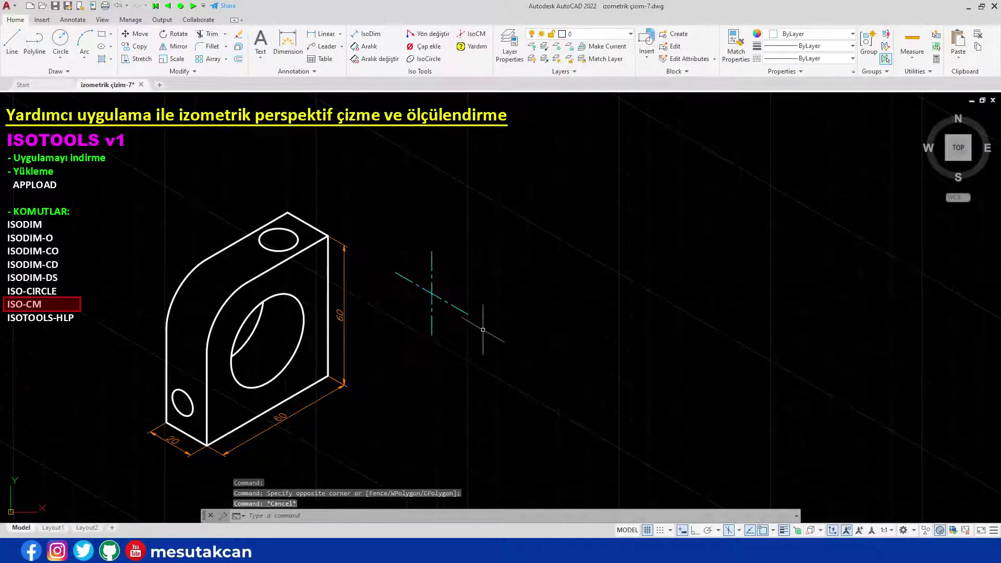
Switch to the top isoplane and draw a second ISO-CM center mark to the right of the first one.
key("F5")
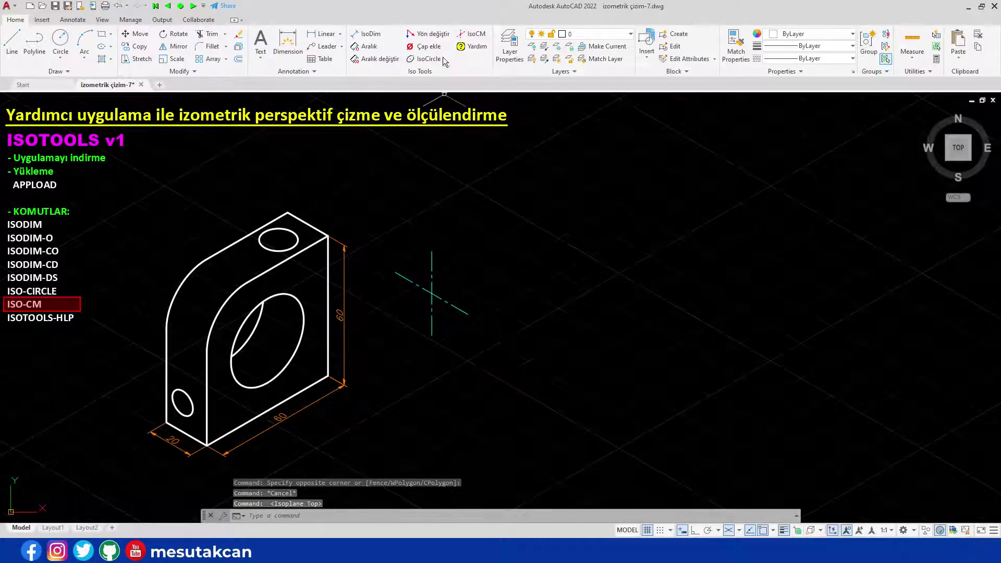
left_click(470, 36)
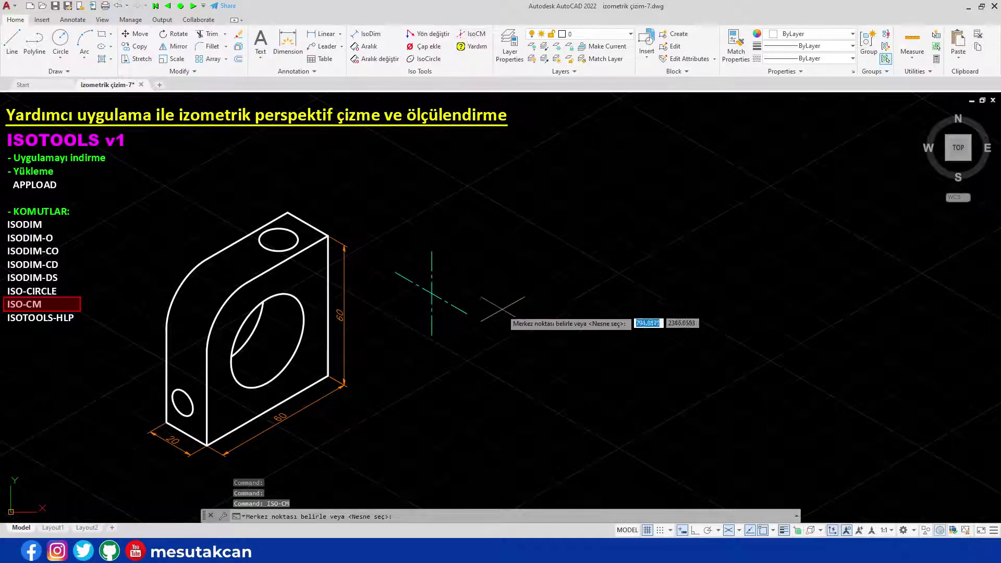
left_click(511, 271)
left_click(540, 257)
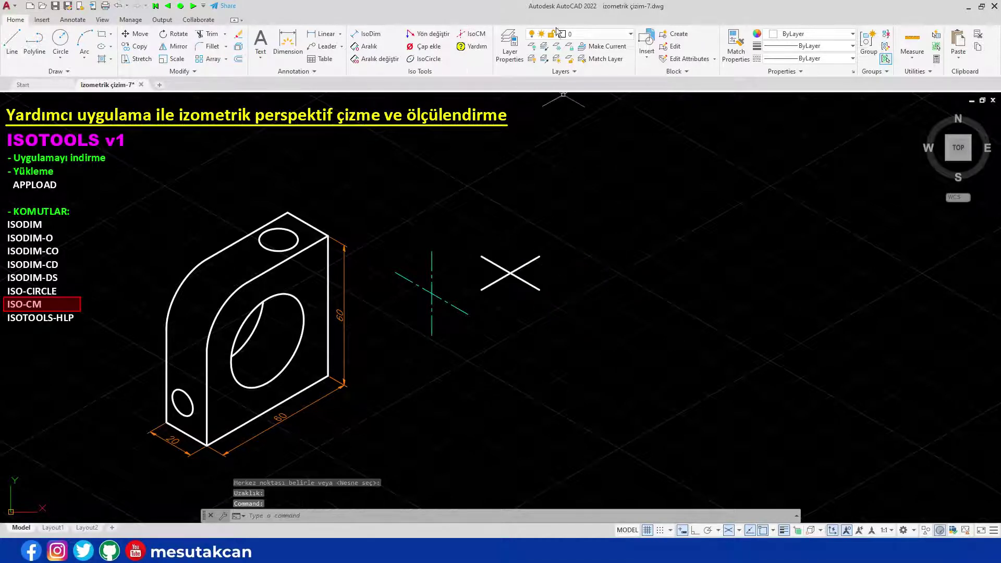
Make Eksen the current layer and move the new top-isoplane center mark onto it.
left_click(590, 36)
left_click(595, 73)
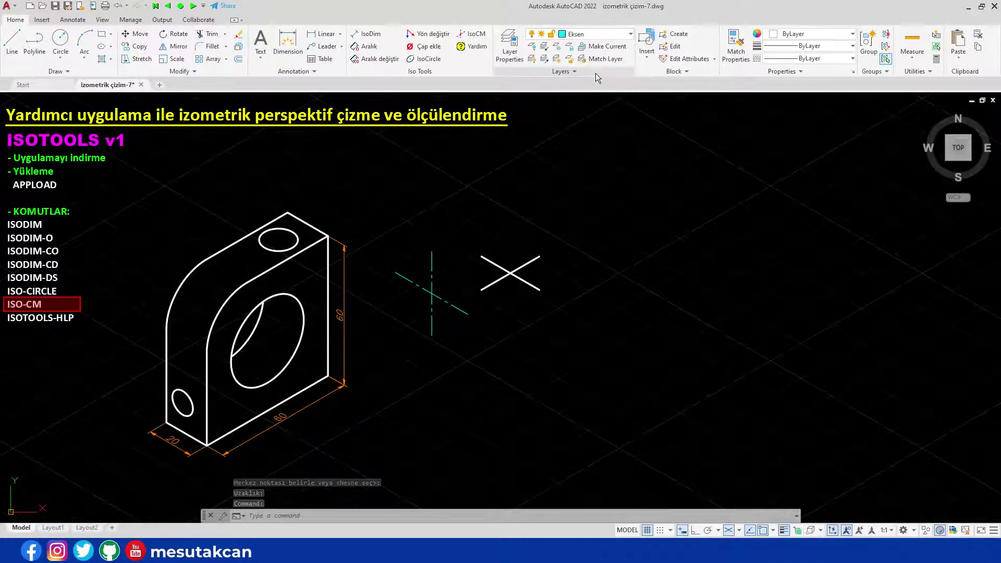
left_click(564, 326)
left_click(460, 233)
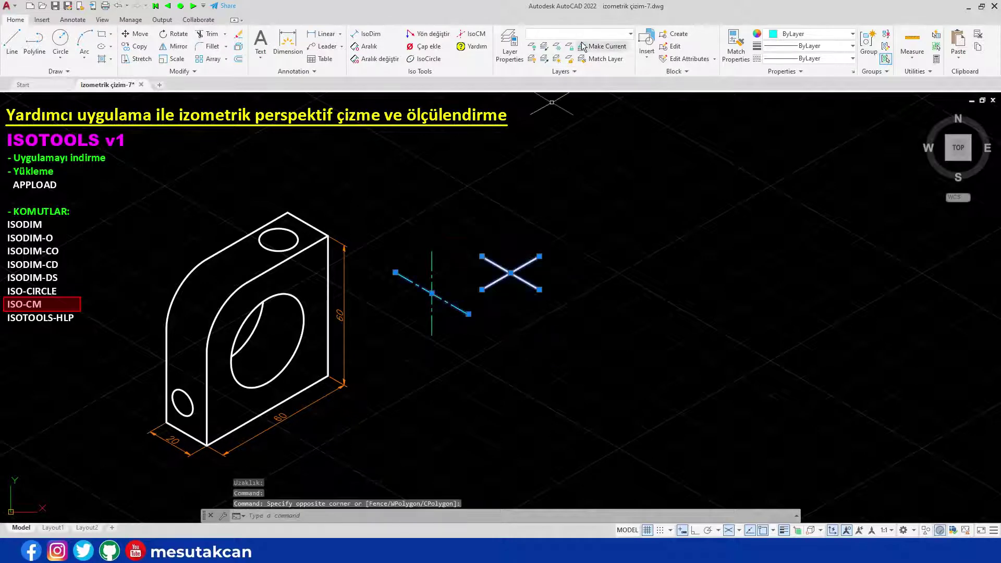
left_click(579, 34)
left_click(577, 71)
key("Escape")
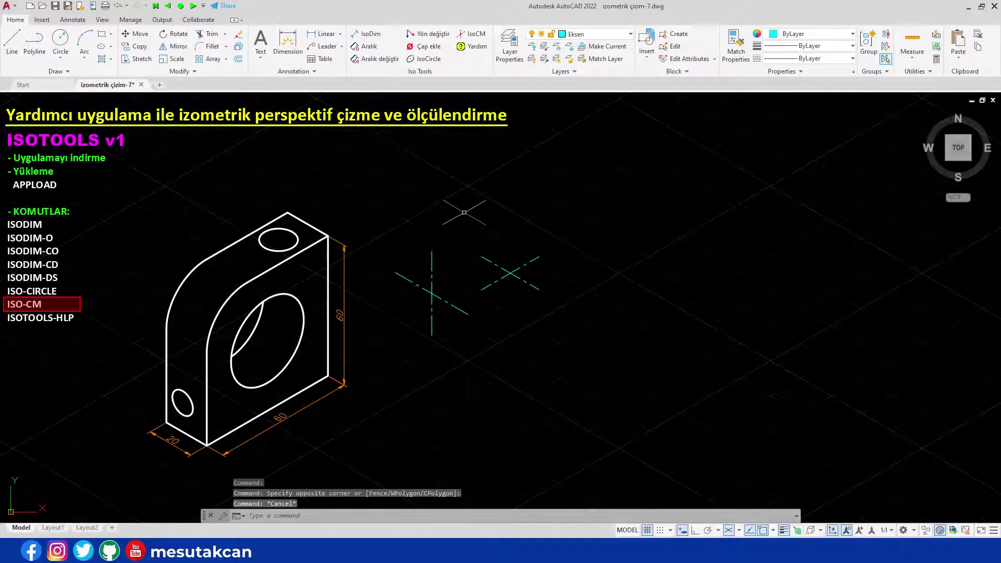
Switch to the right isoplane and draw a third ISO-CM center mark below the other two.
key("F5")
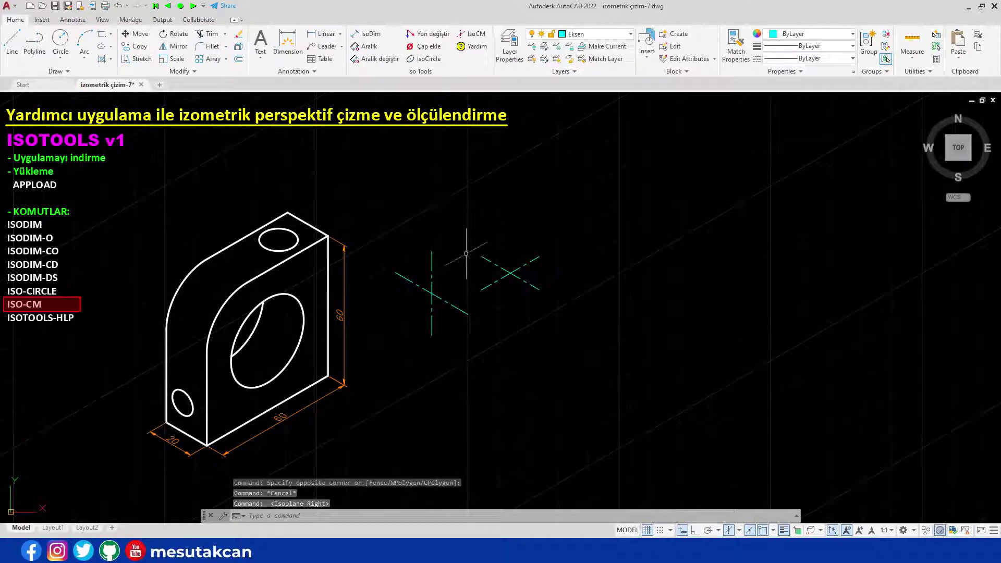
left_click(475, 33)
left_click(468, 379)
left_click(506, 358)
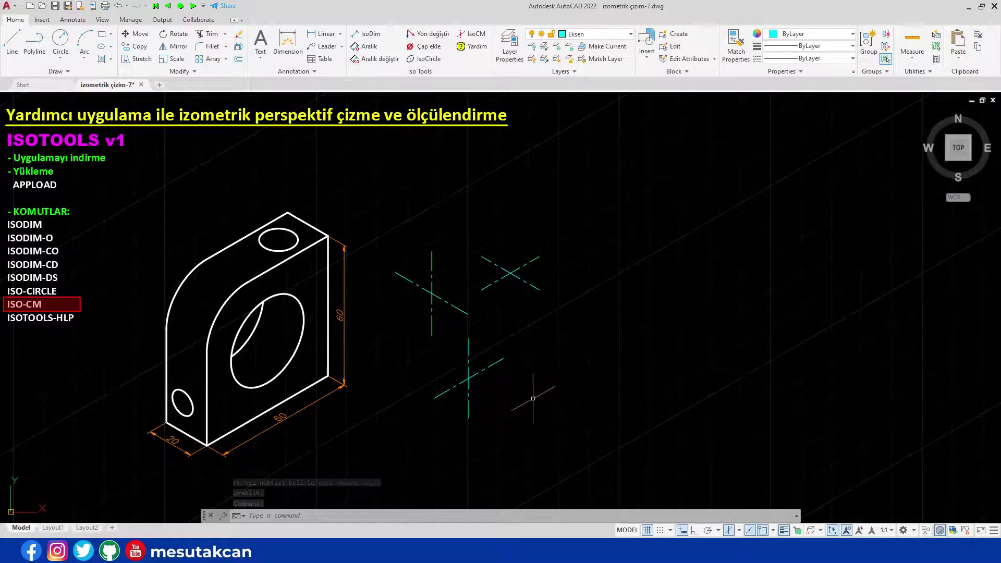
Add ISO-CM center marks by object selection to the large front hole, the top-face circle and the left side-face circle.
left_click(471, 36)
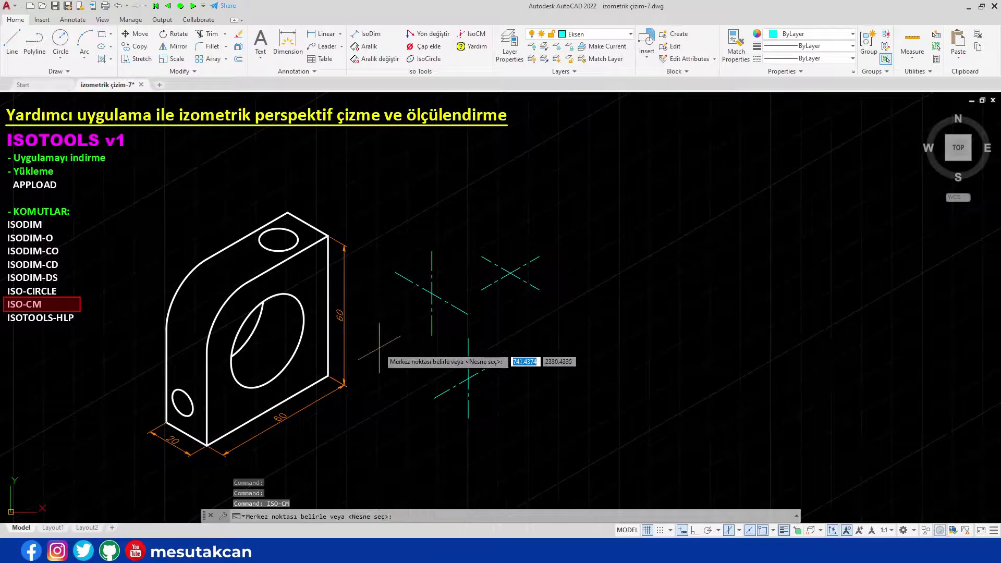
key("Return")
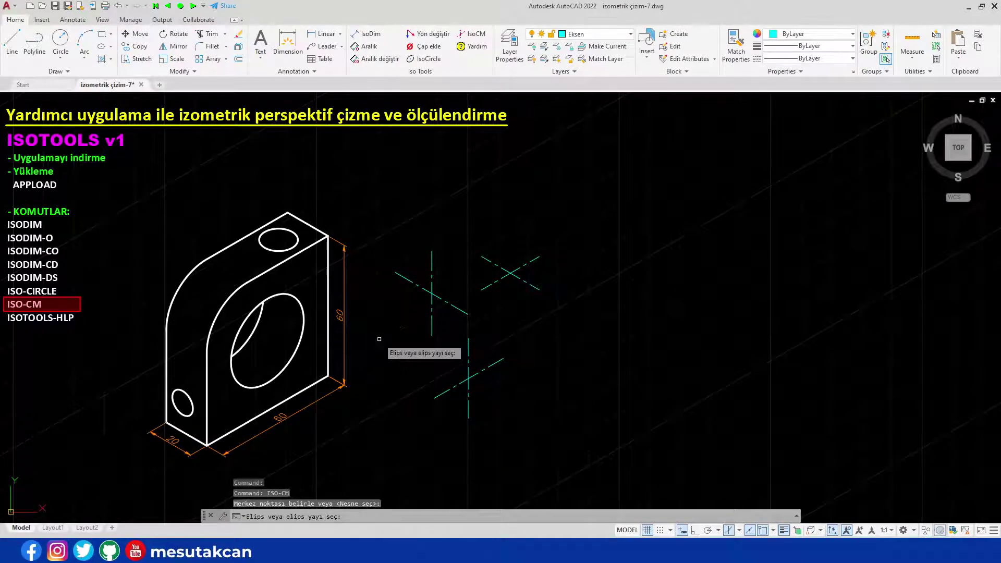
left_click(291, 358)
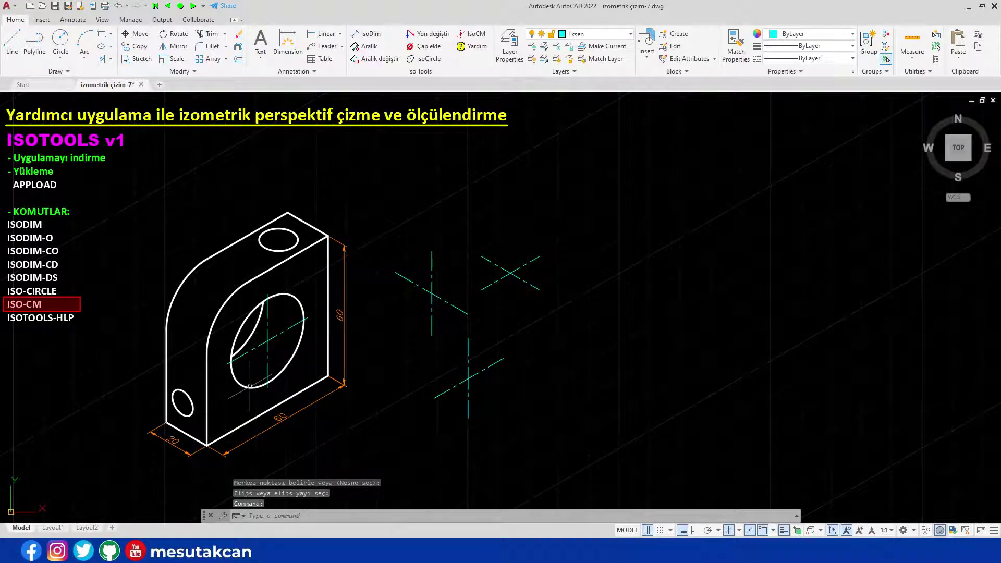
key("Return")
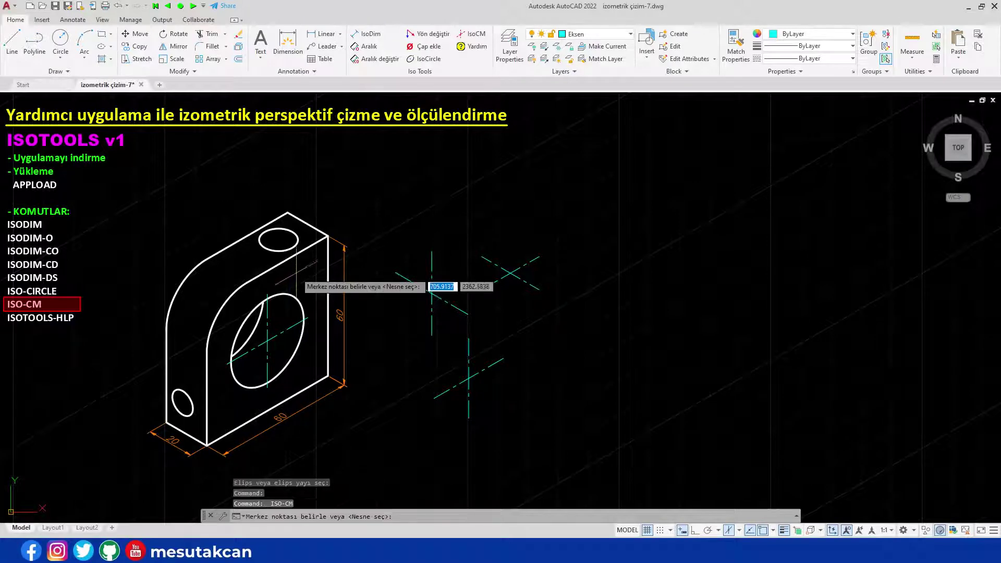
key("Return")
left_click(290, 250)
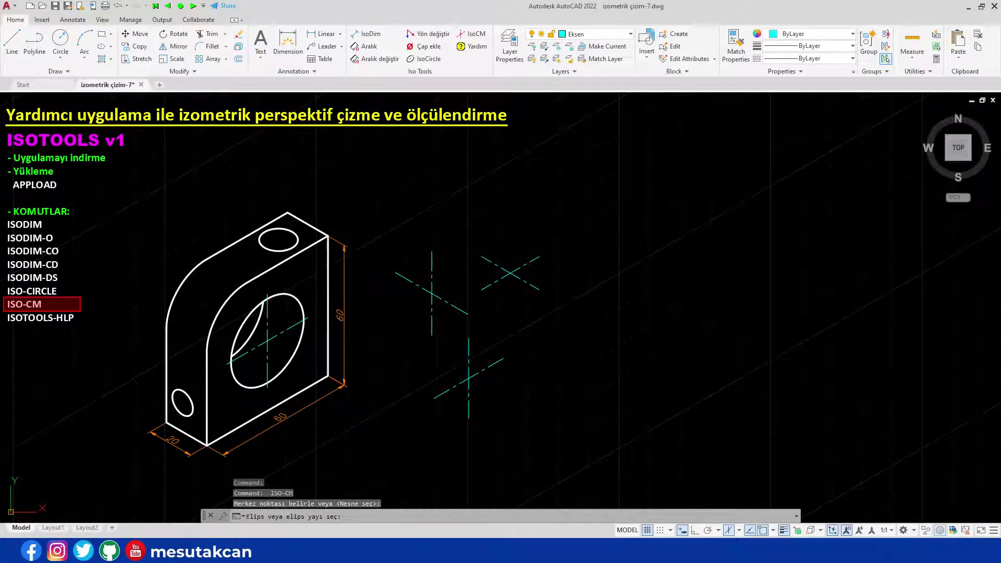
key("Return")
key("Return")
left_click(190, 397)
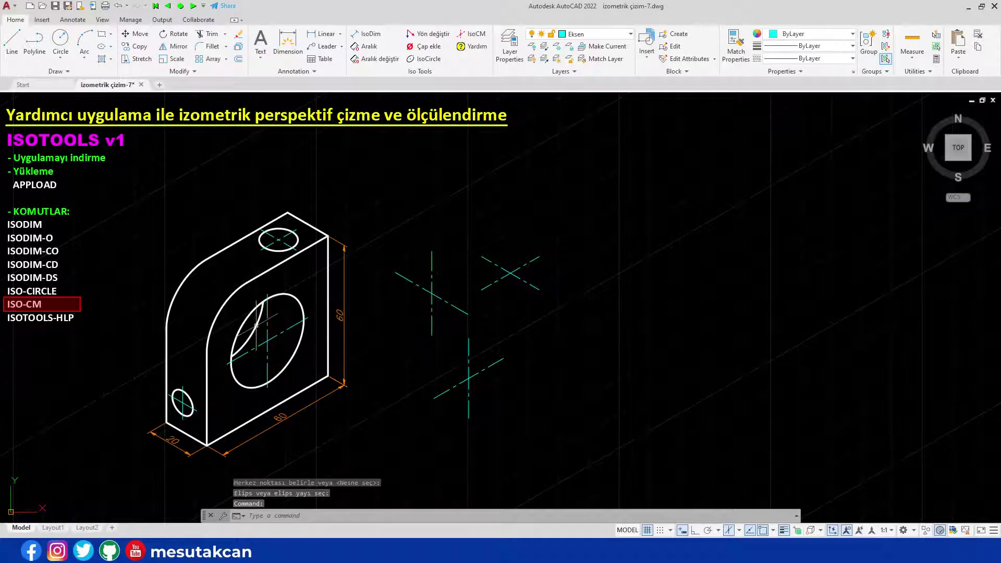
Add an ISO-CM center mark to the rear-edge arc visible inside the large hole by selecting the arc.
left_click(258, 326)
key("Escape")
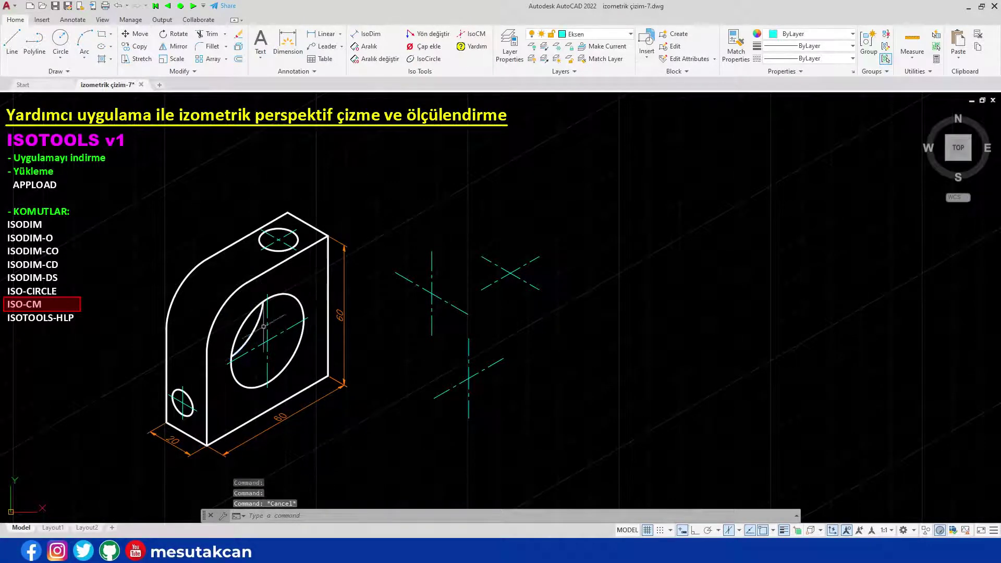
left_click(471, 34)
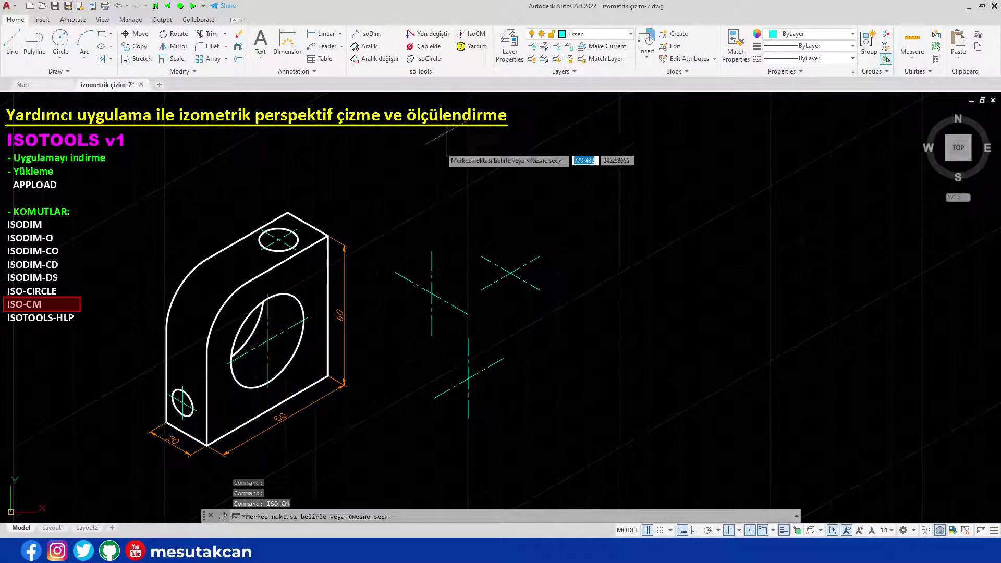
key("Return")
left_click(256, 332)
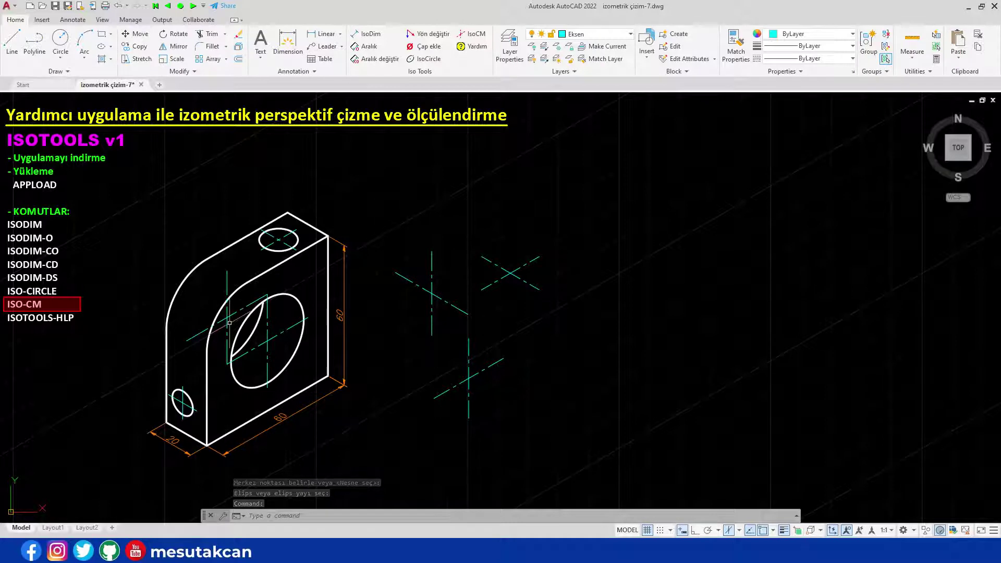
Delete the rear arc's center mark and the three loose center marks beside the part.
left_click(230, 322)
left_click(223, 315)
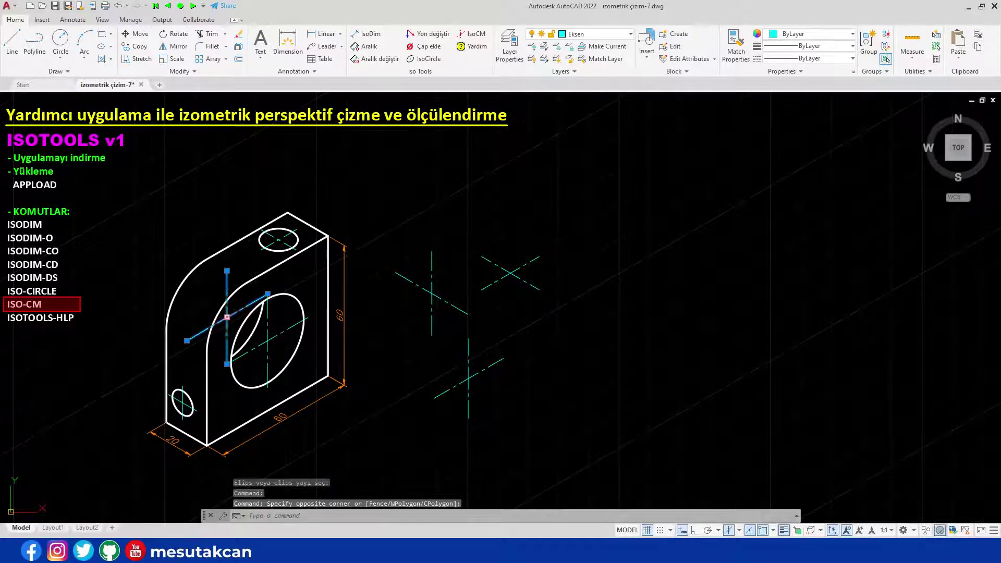
key("Delete")
left_click(514, 404)
left_click(412, 232)
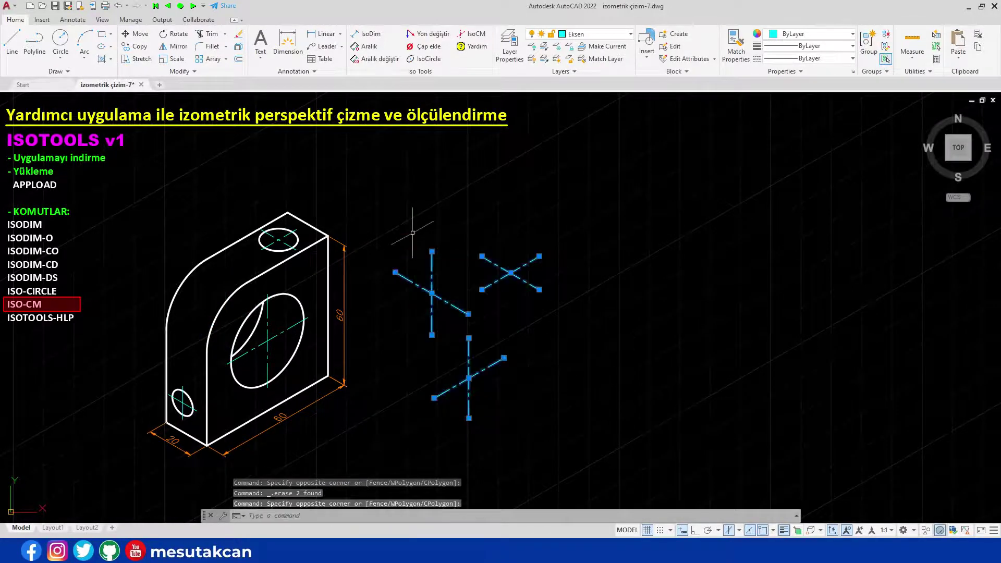
key("Delete")
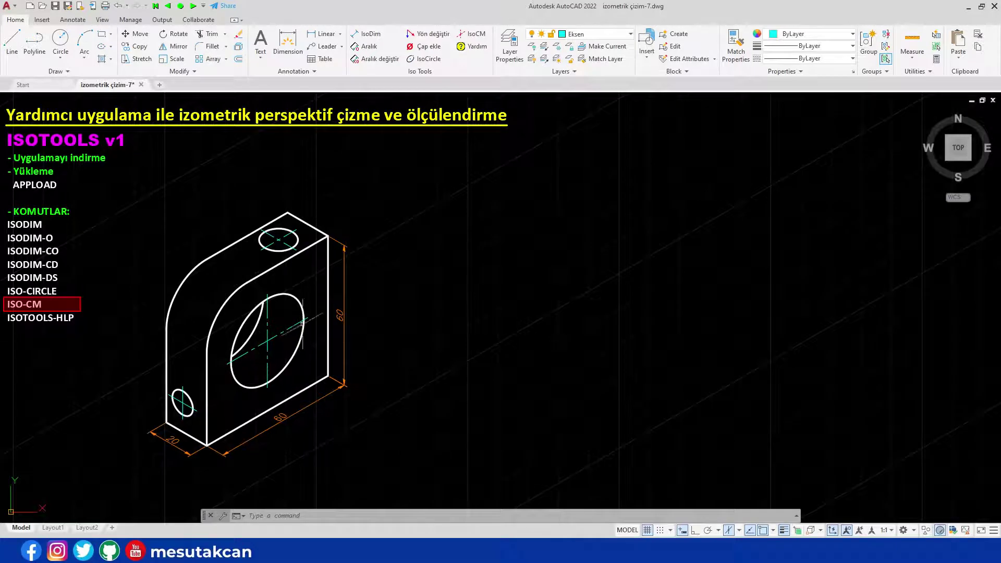
Dimension the large hole between the ends of its slanted centerline with ISODIM, using the Değiştir direction option.
left_click(369, 35)
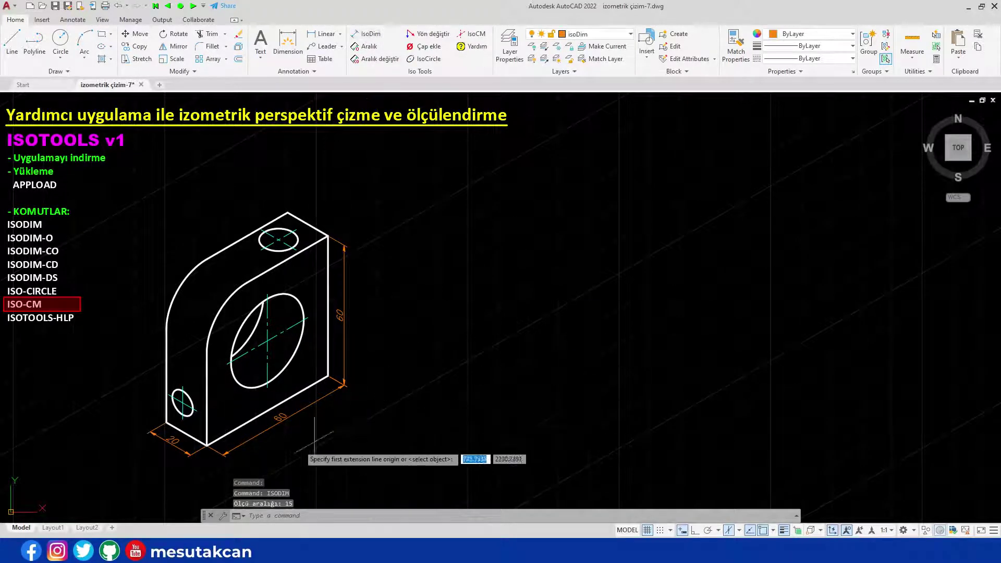
left_click(230, 361)
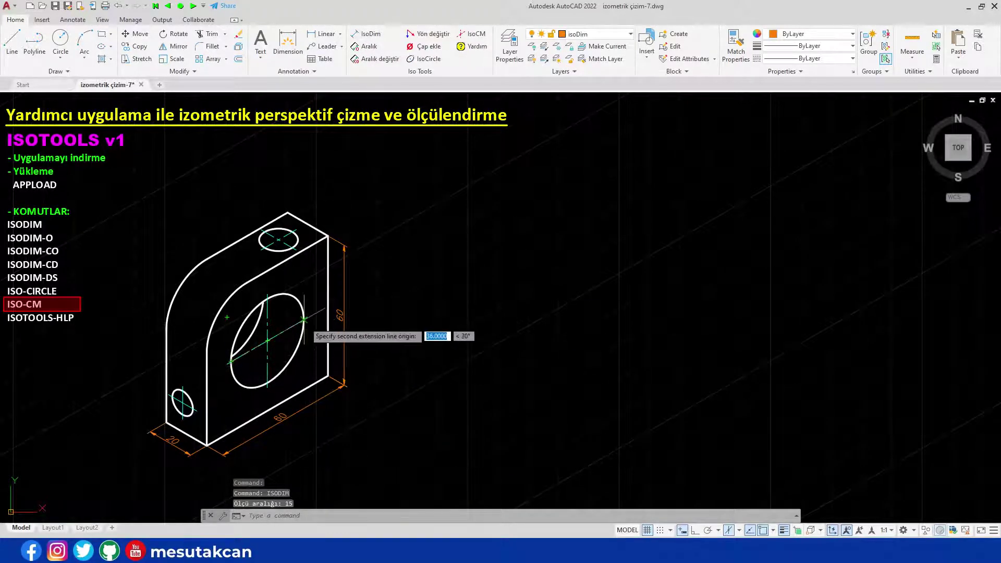
left_click(304, 319)
left_click(290, 390)
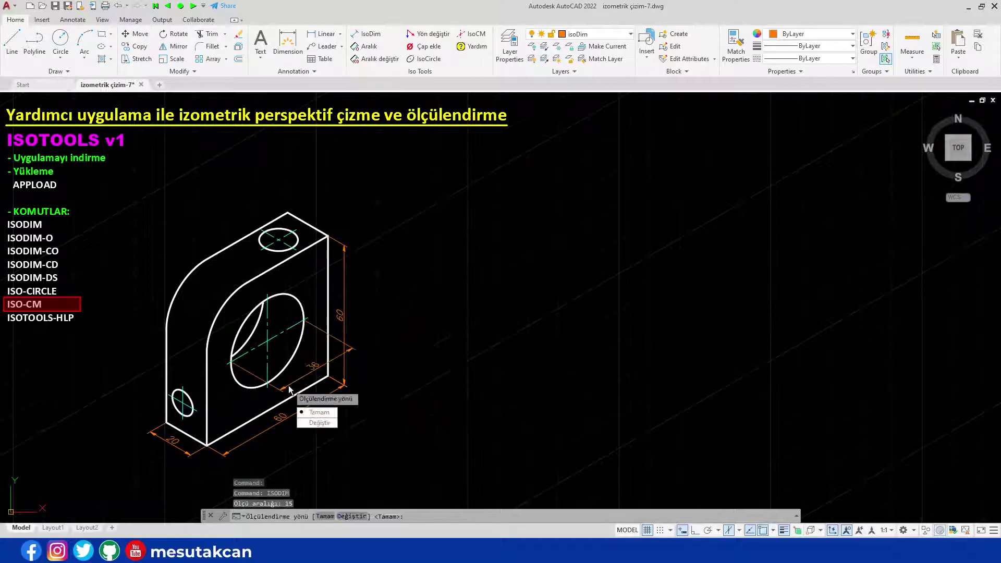
left_click(318, 423)
Stretch the large hole's dimension line downward so it sits below the hole, and clear the selection.
left_click(303, 350)
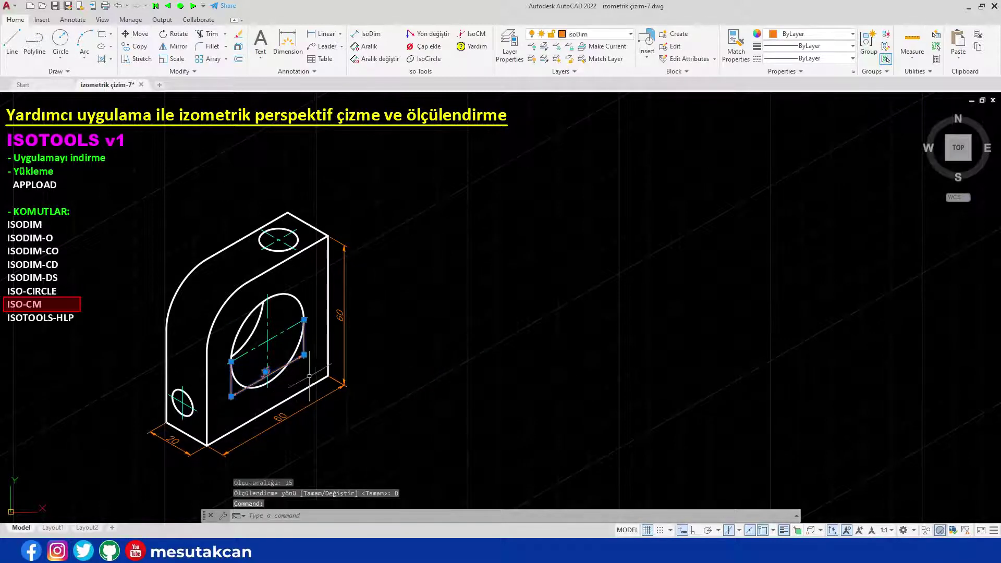
left_click(303, 355)
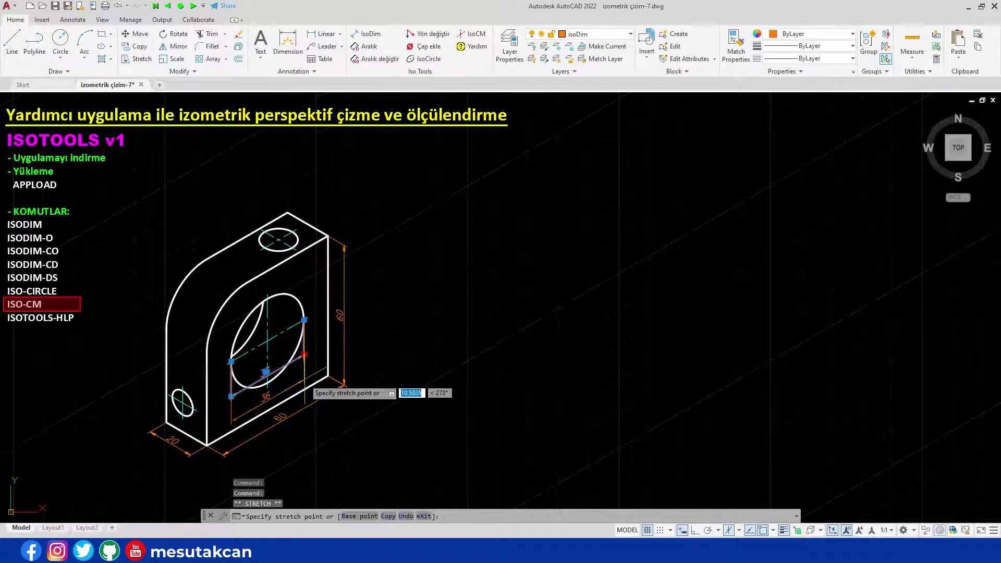
key("Escape")
key("Escape")
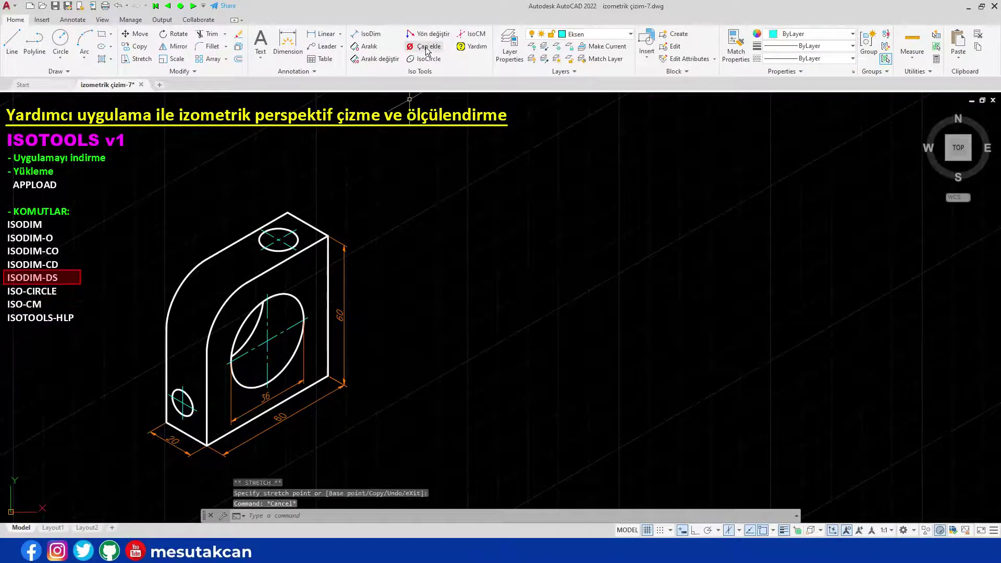
Add a diameter symbol to the large hole's 36 mm dimension with the ISODIM-DS command.
left_click(425, 48)
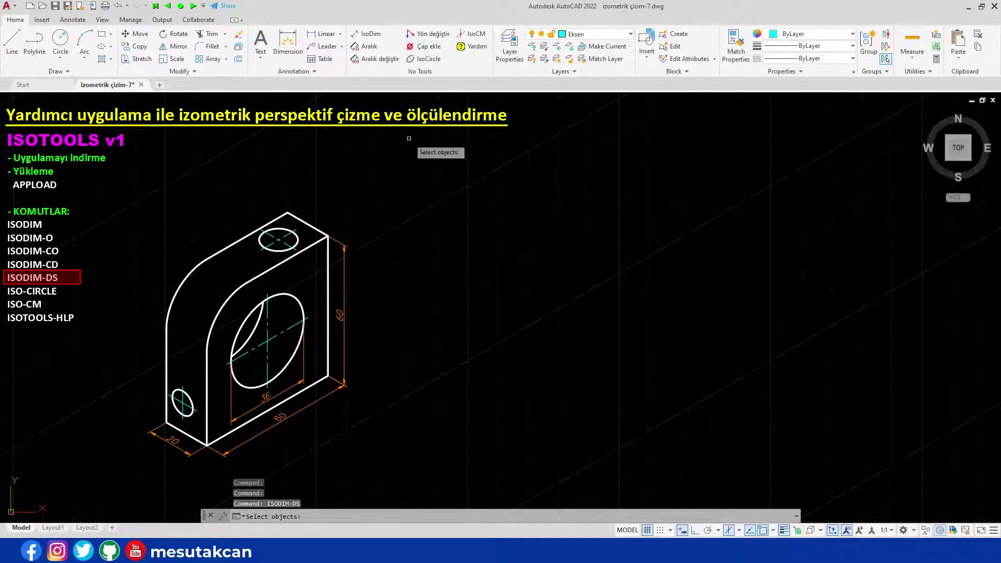
left_click(266, 396)
key("Return")
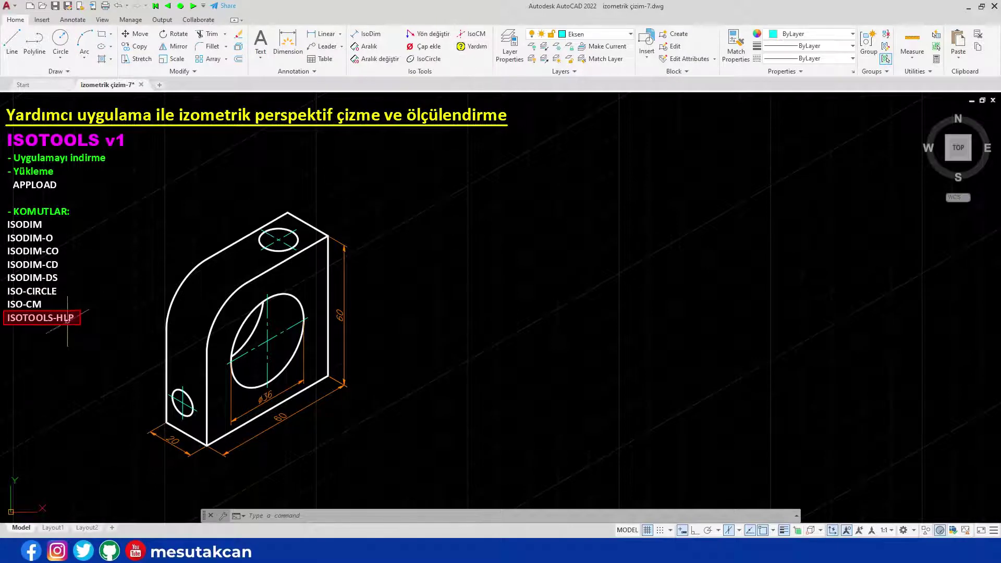
Open the ISOTOOLS-HLP help message to review the list of ISOTOOLS commands, and close it.
left_click(475, 47)
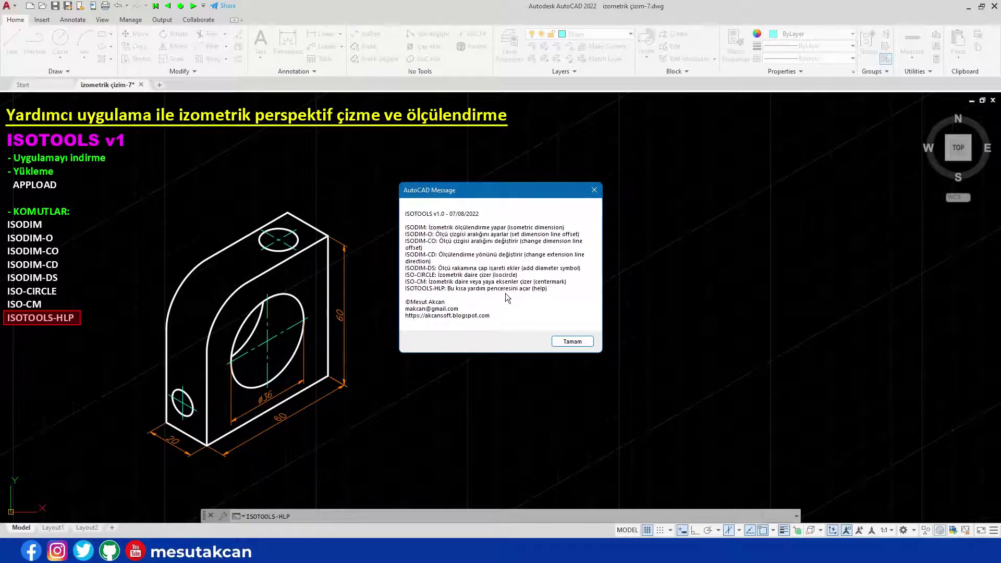
left_click(571, 342)
Erase the whole isometric plate with its dimensions and center marks, and switch to the 7.png reference image in IrfanView.
left_click(423, 453)
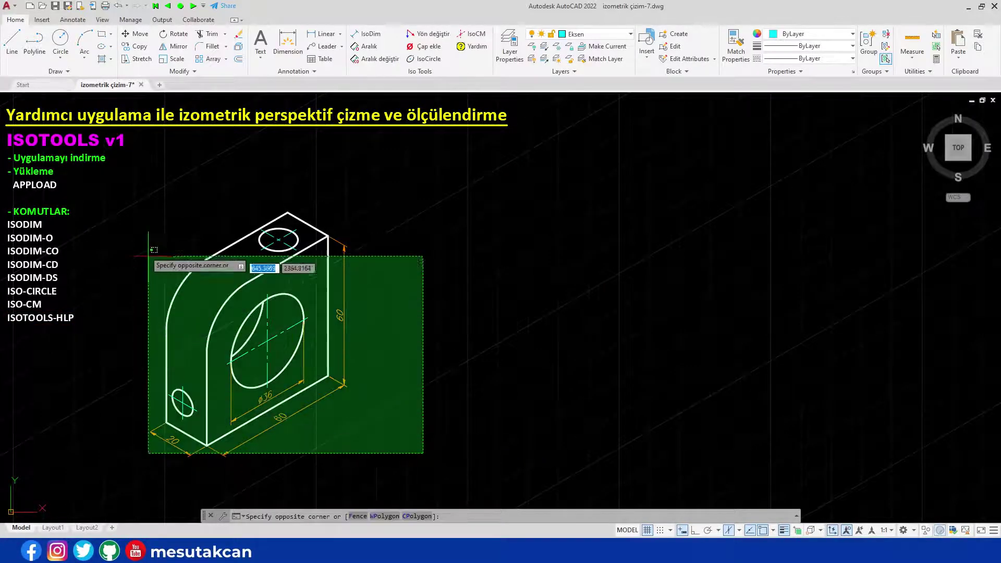
left_click(154, 250)
key("Delete")
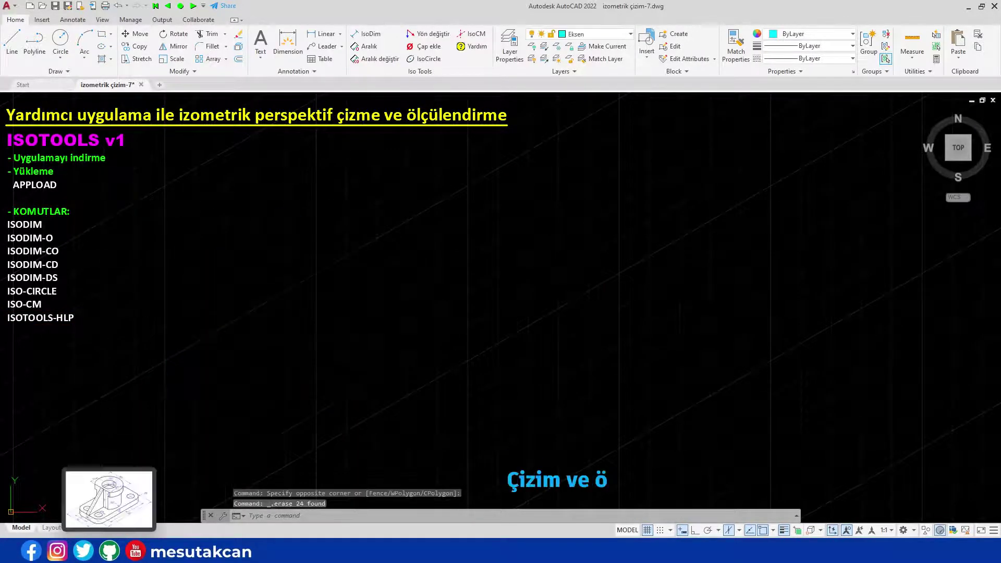
key("alt+Tab")
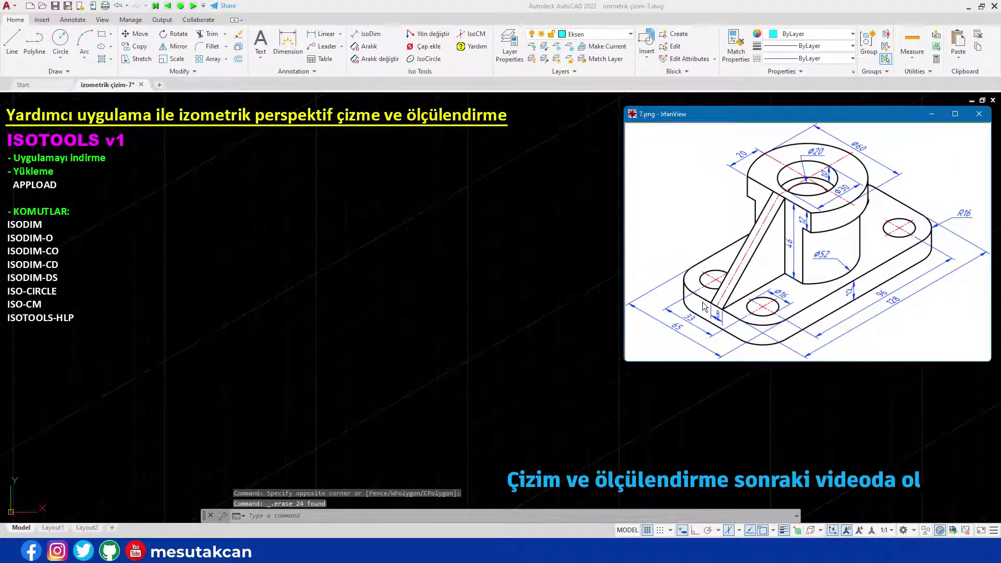